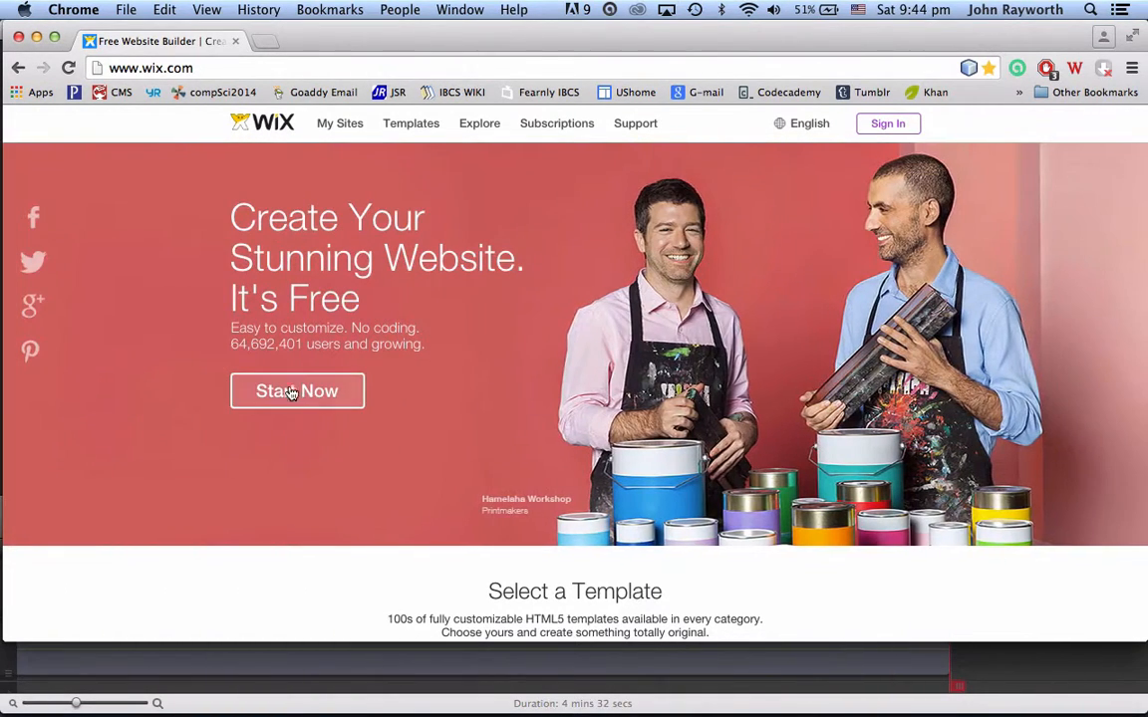
# Switch to Flash and create a new symbol of type Button named My Button
pyautogui.press('super+Tab')
pyautogui.press('super+Tab')
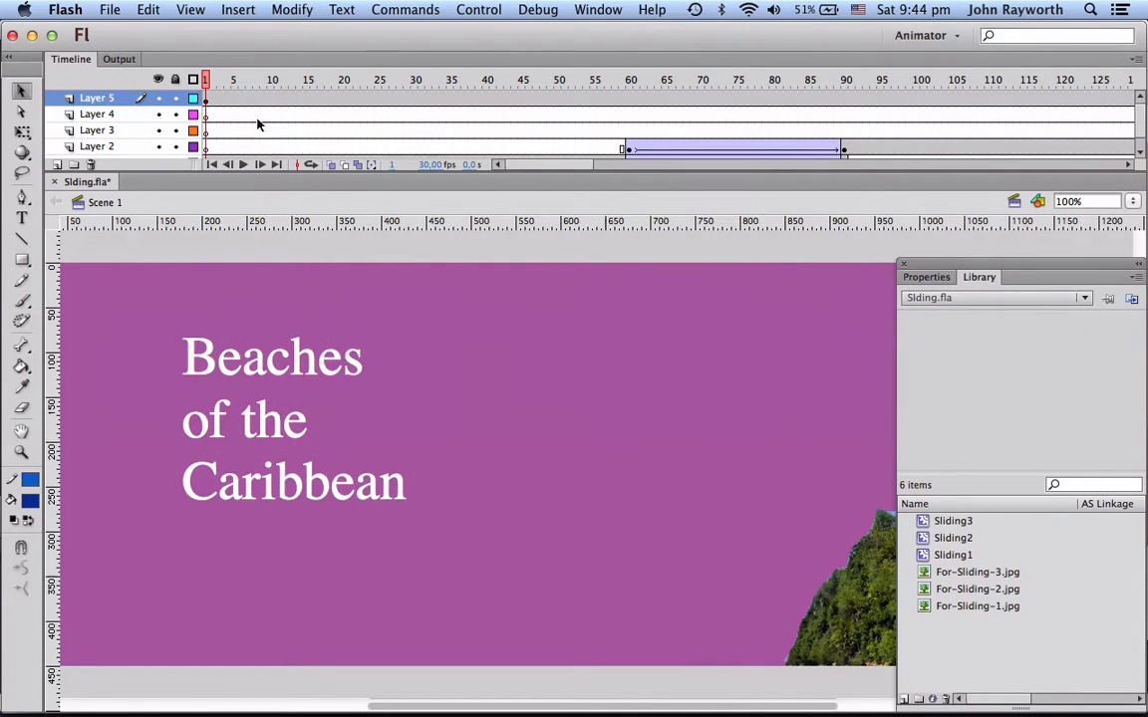
pyautogui.click(239, 10)
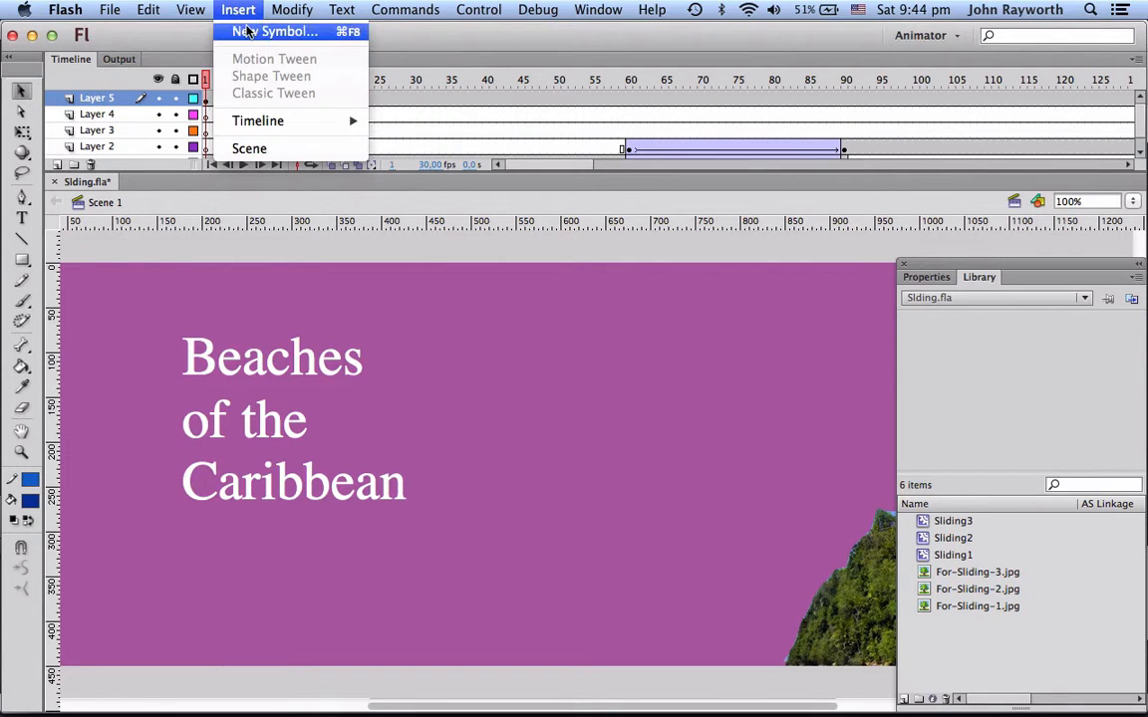
pyautogui.click(251, 32)
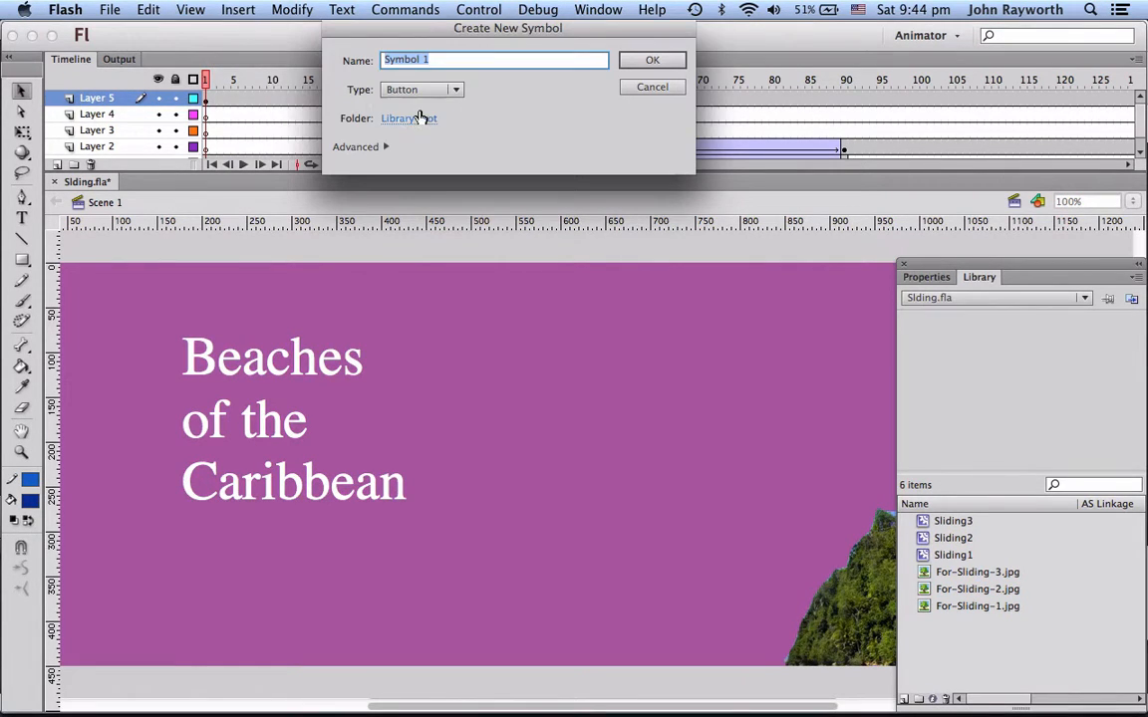
pyautogui.click(449, 94)
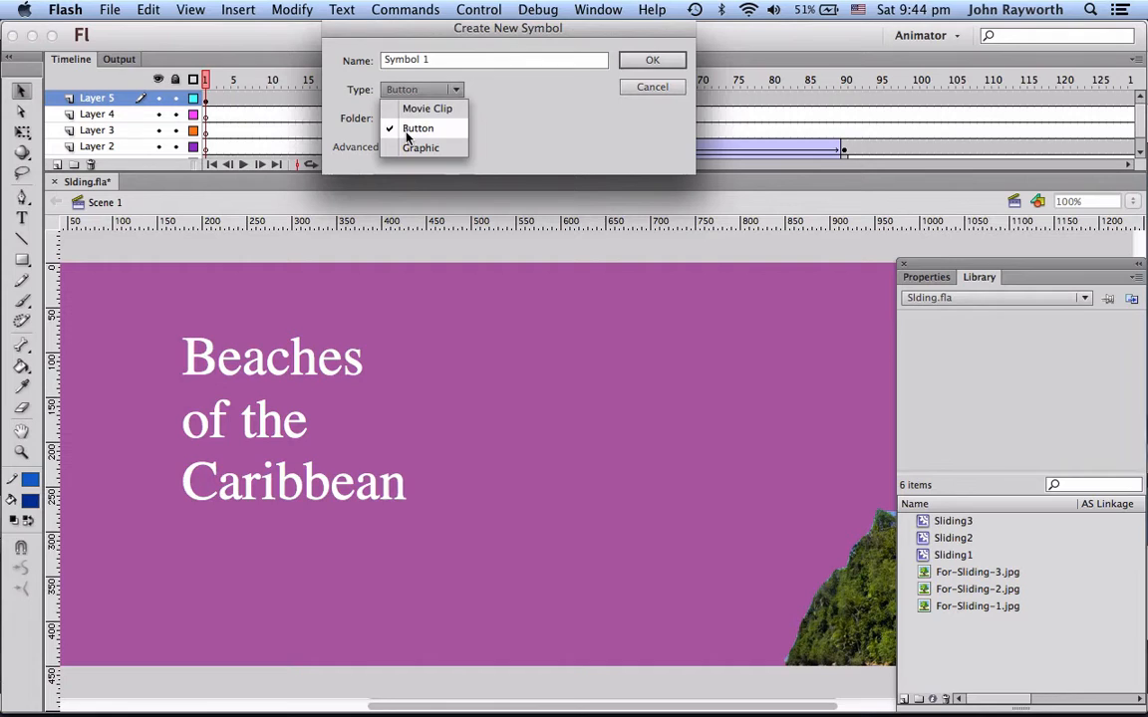
pyautogui.click(411, 107)
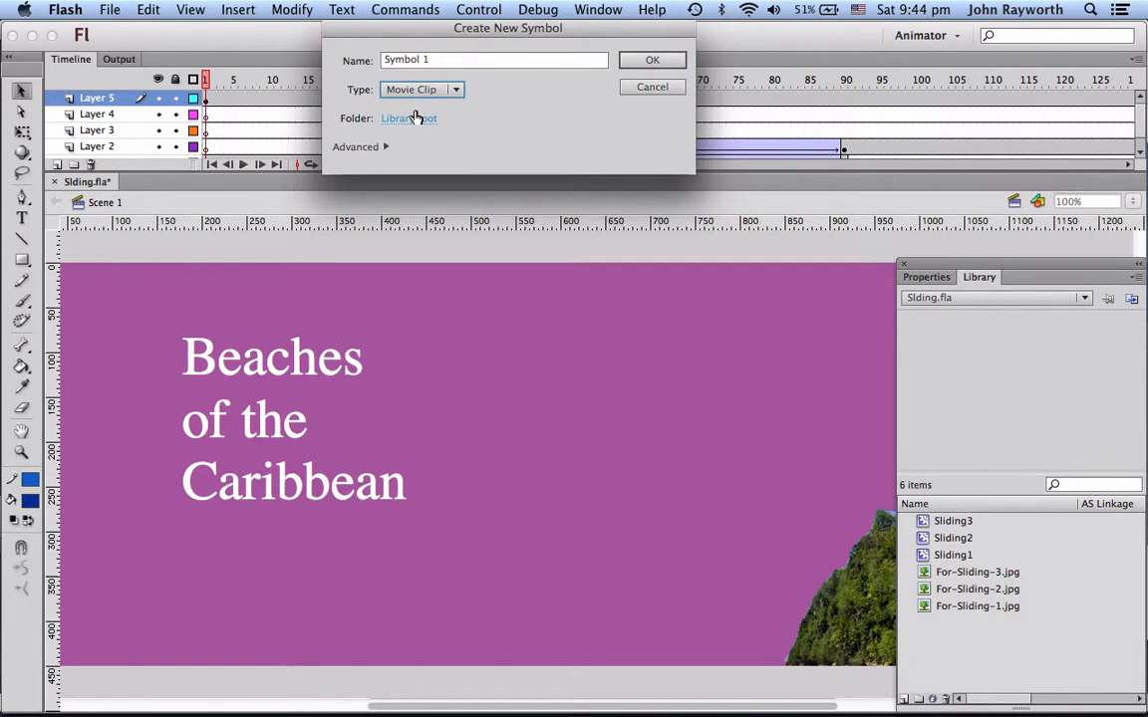
pyautogui.click(451, 92)
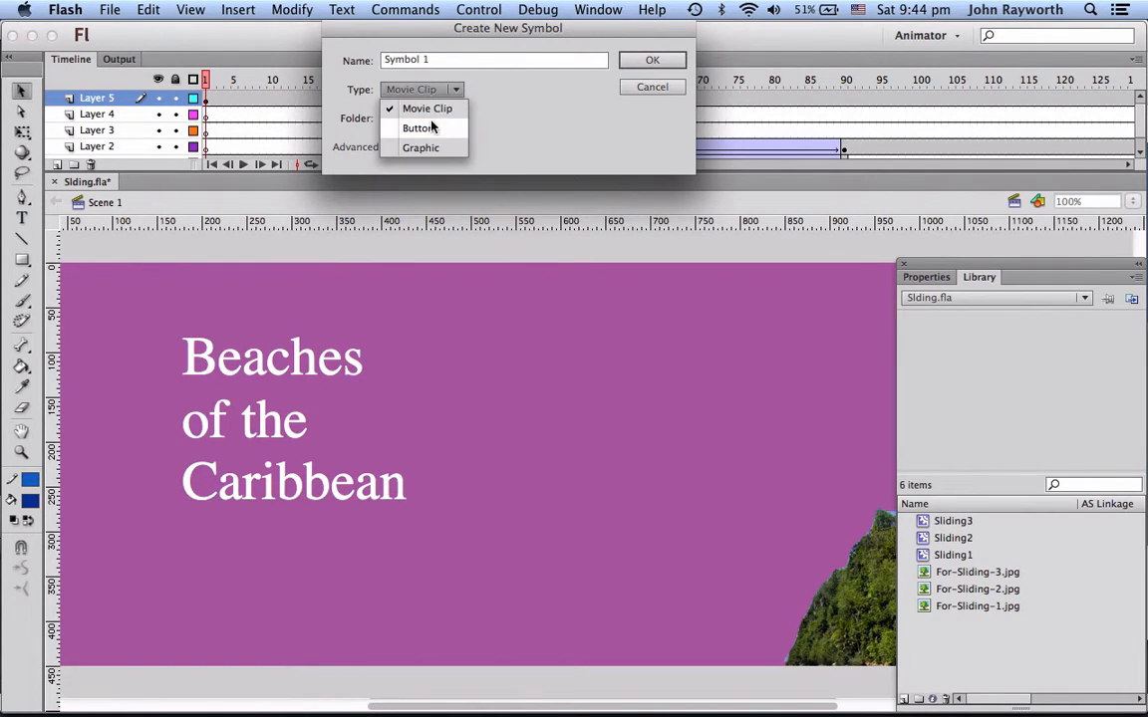
pyautogui.click(428, 127)
pyautogui.tripleClick(391, 59)
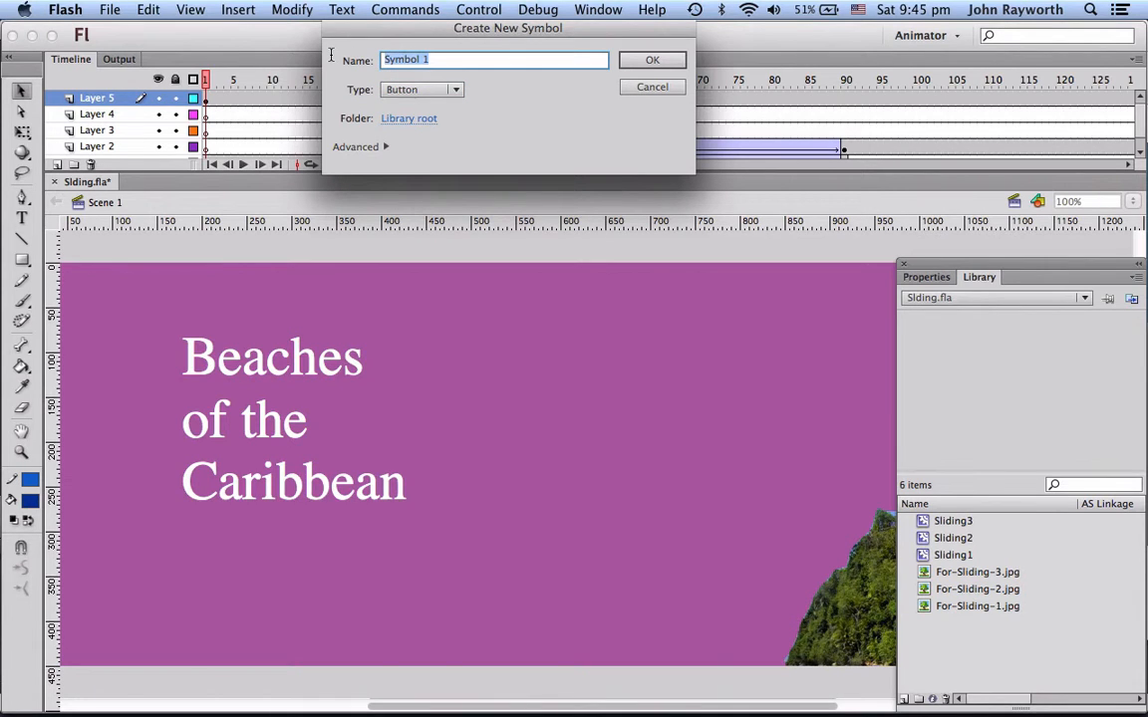
pyautogui.write('My Button')
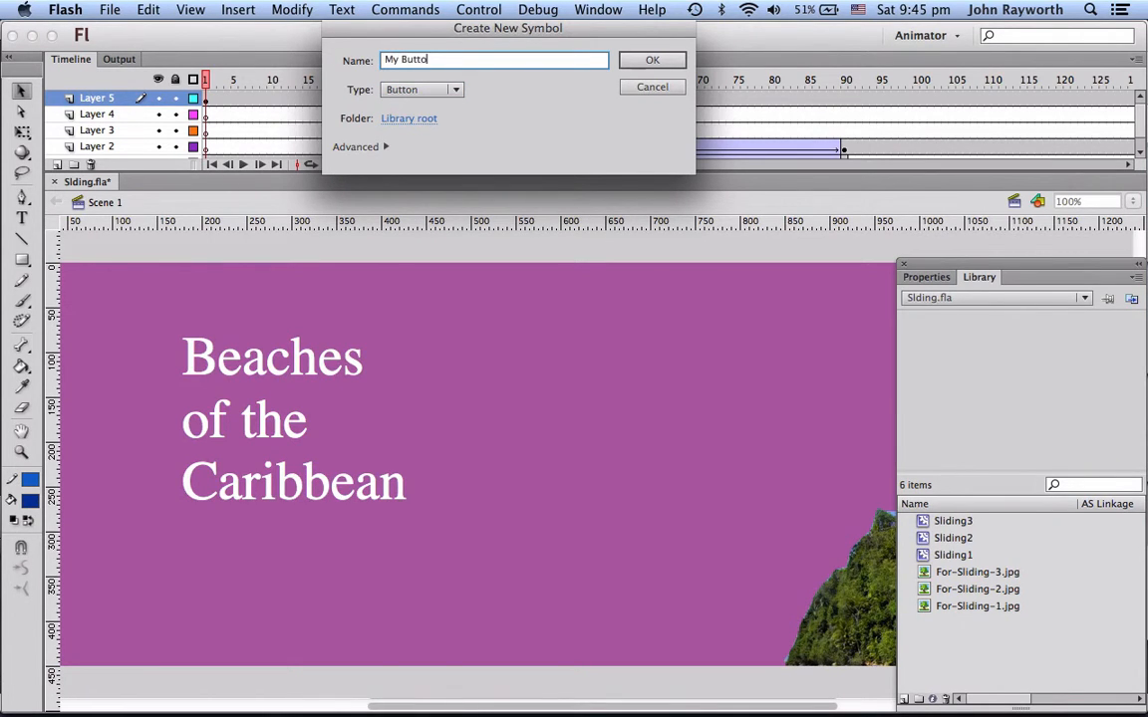
pyautogui.press('Return')
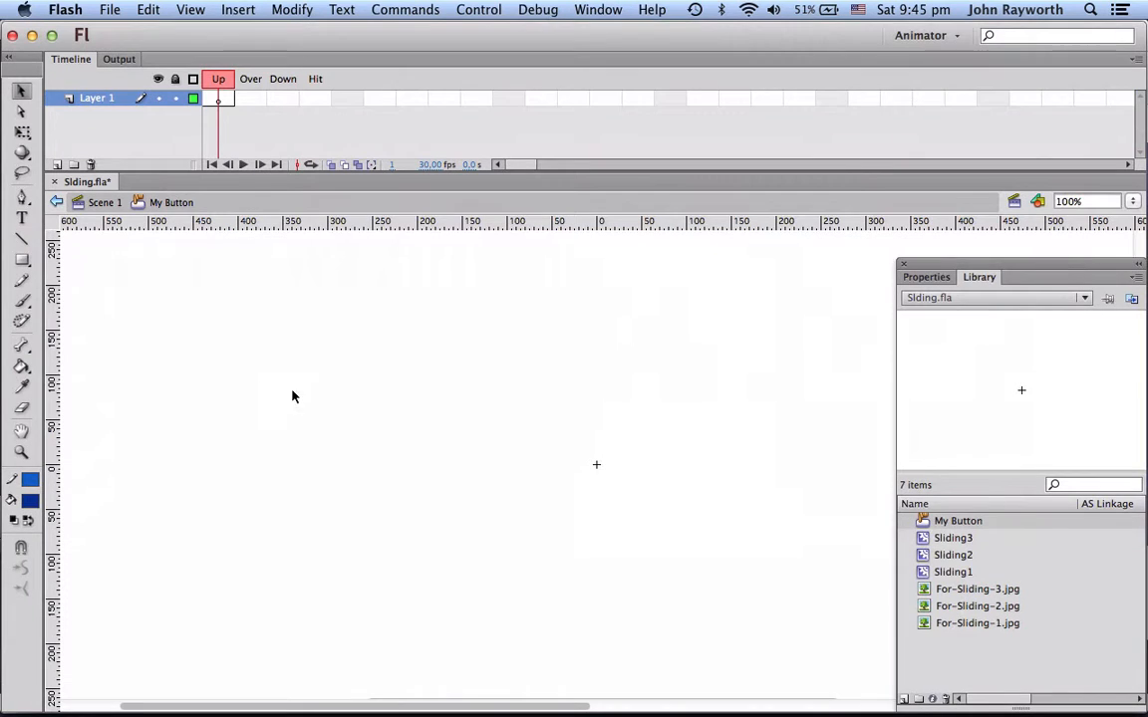
# Draw an unfilled rounded rectangle about 185 by 74 px with a blue outline, centred on the registration point in the Up frame
pyautogui.click(22, 259)
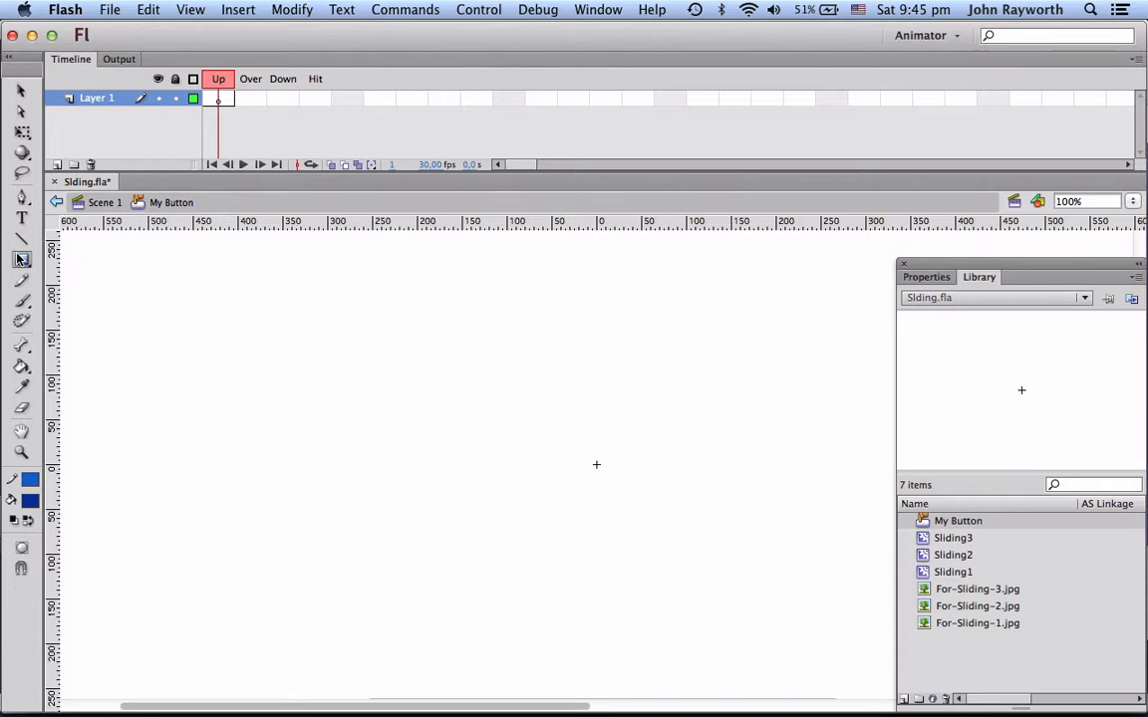
pyautogui.click(927, 277)
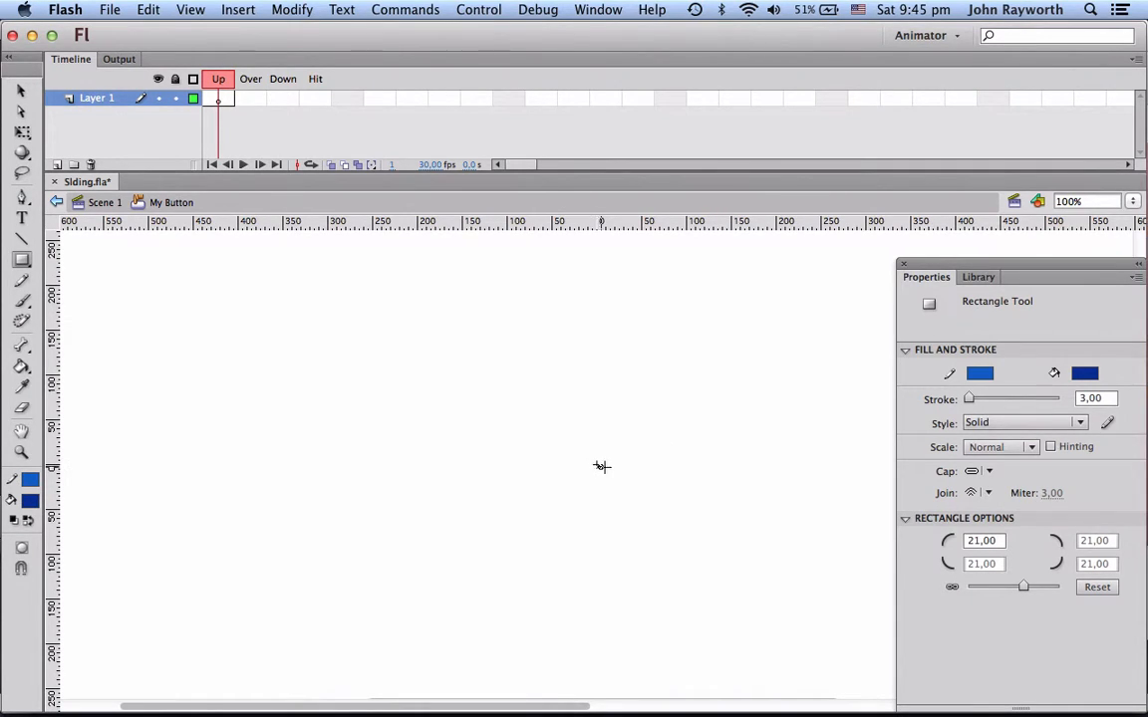
pyautogui.moveTo(596, 466); pyautogui.dragTo(666, 499)
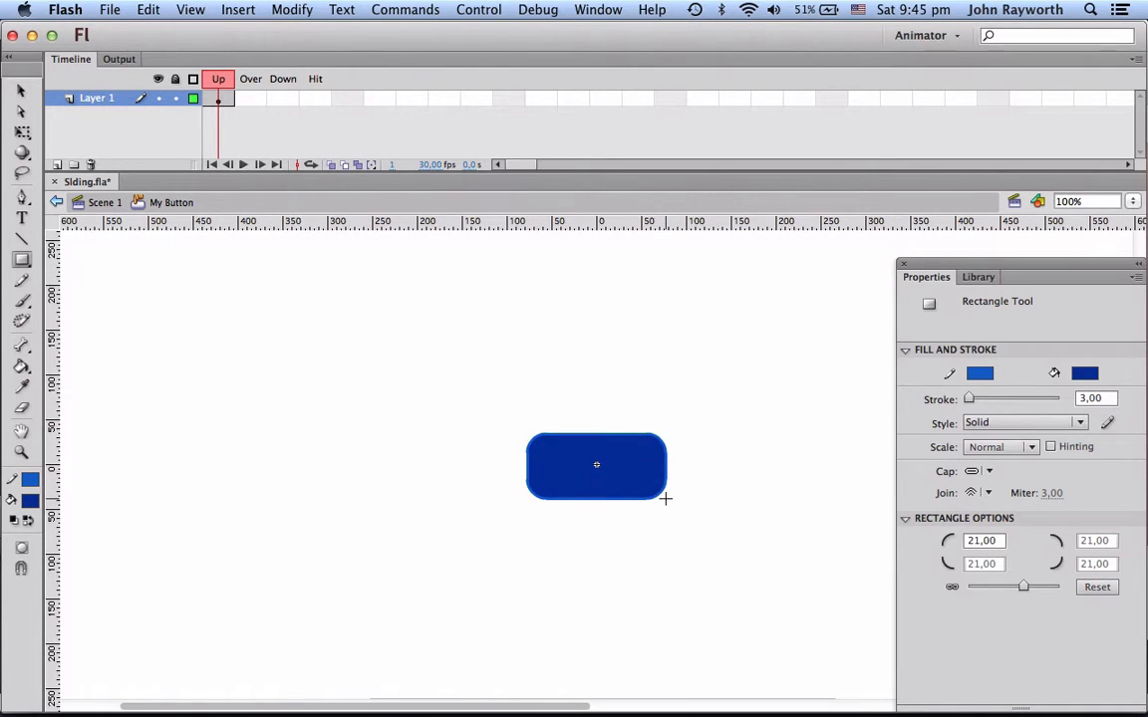
pyautogui.press('super+z')
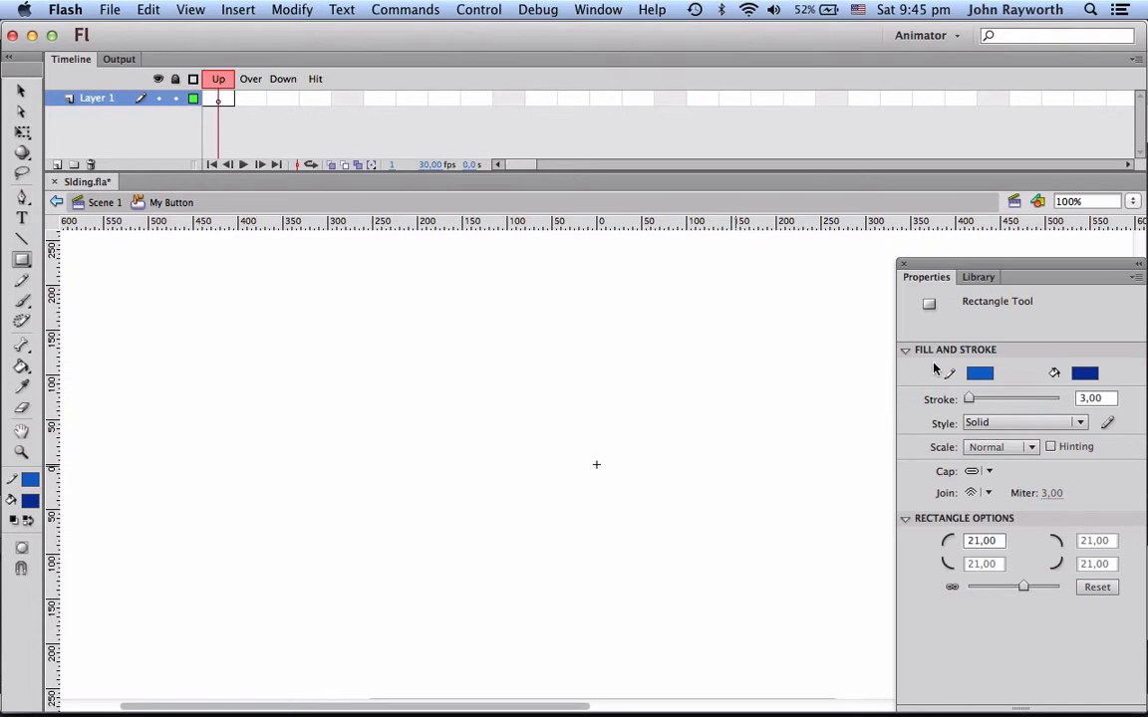
pyautogui.click(1084, 373)
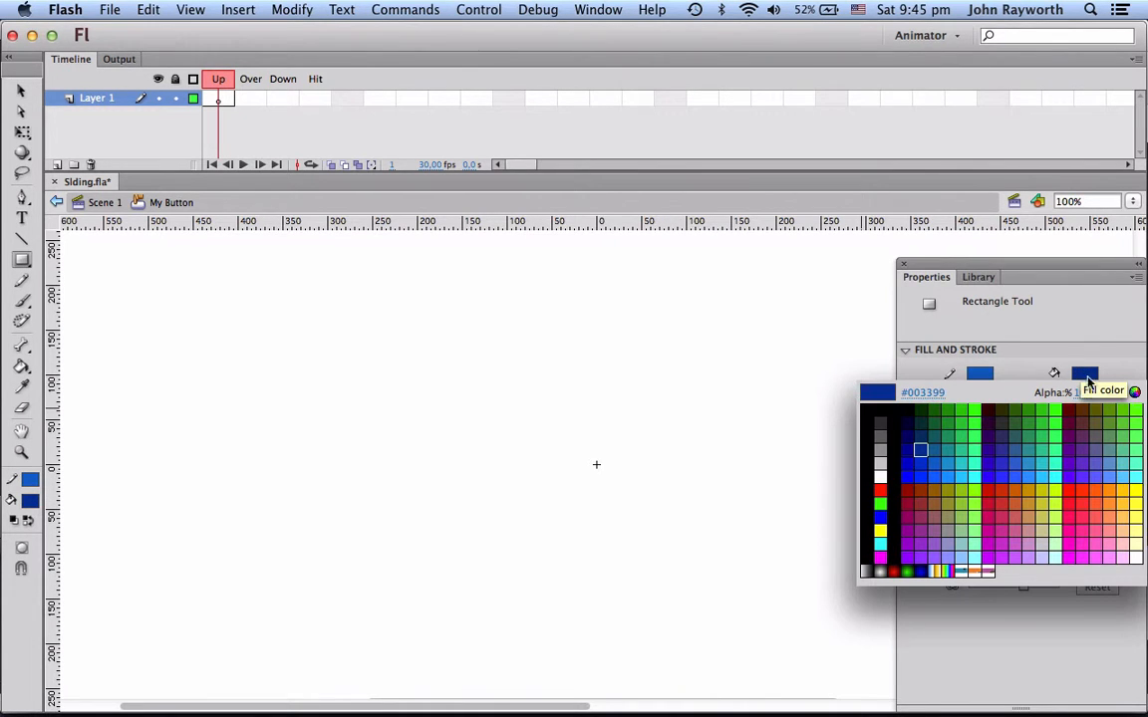
pyautogui.click(1114, 394)
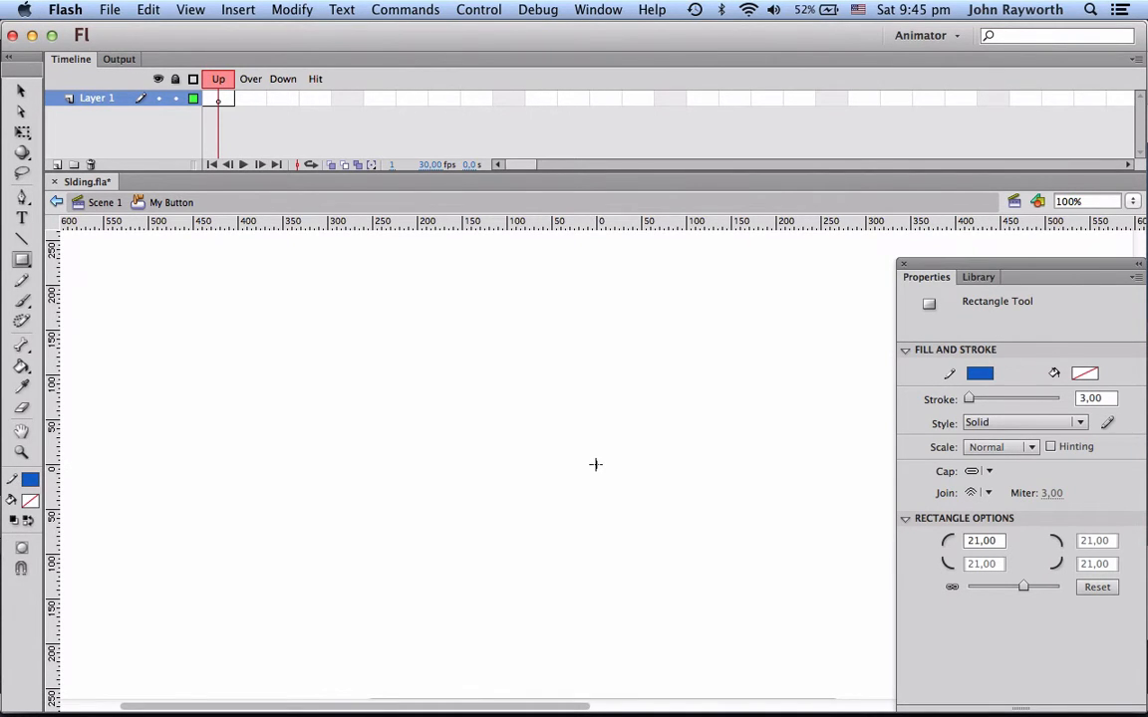
pyautogui.moveTo(595, 465); pyautogui.dragTo(678, 497)
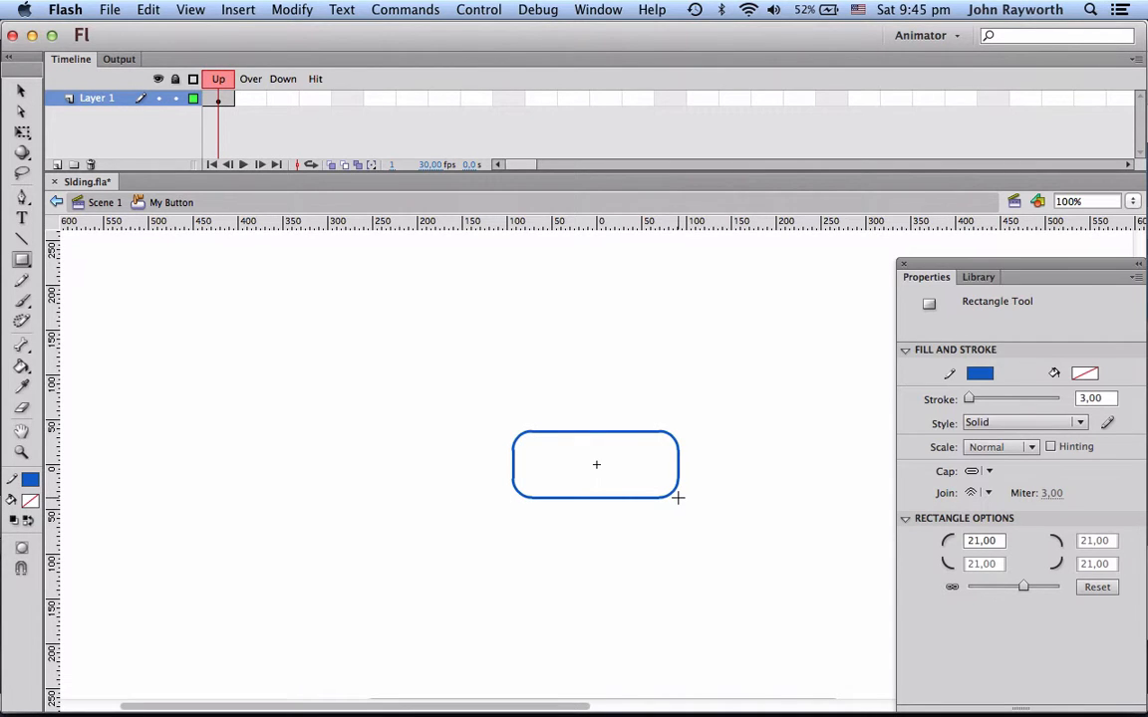
# Add the text "Click Me" and move it to the centre of the rounded rectangle
pyautogui.click(22, 218)
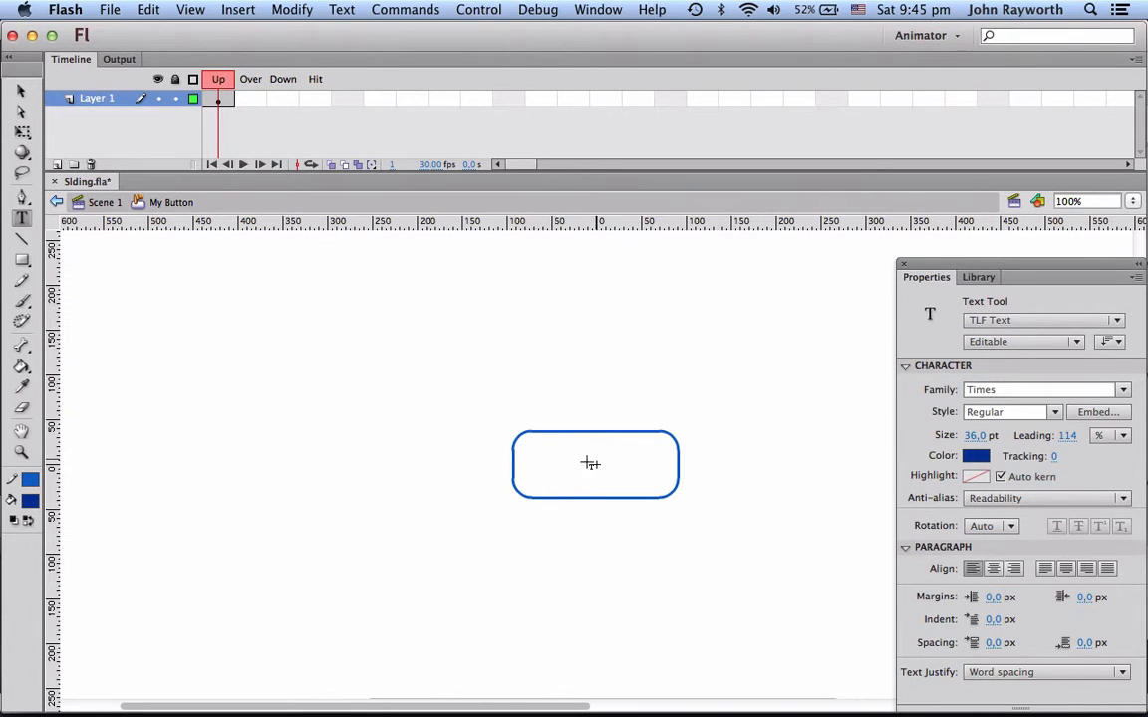
pyautogui.click(542, 466)
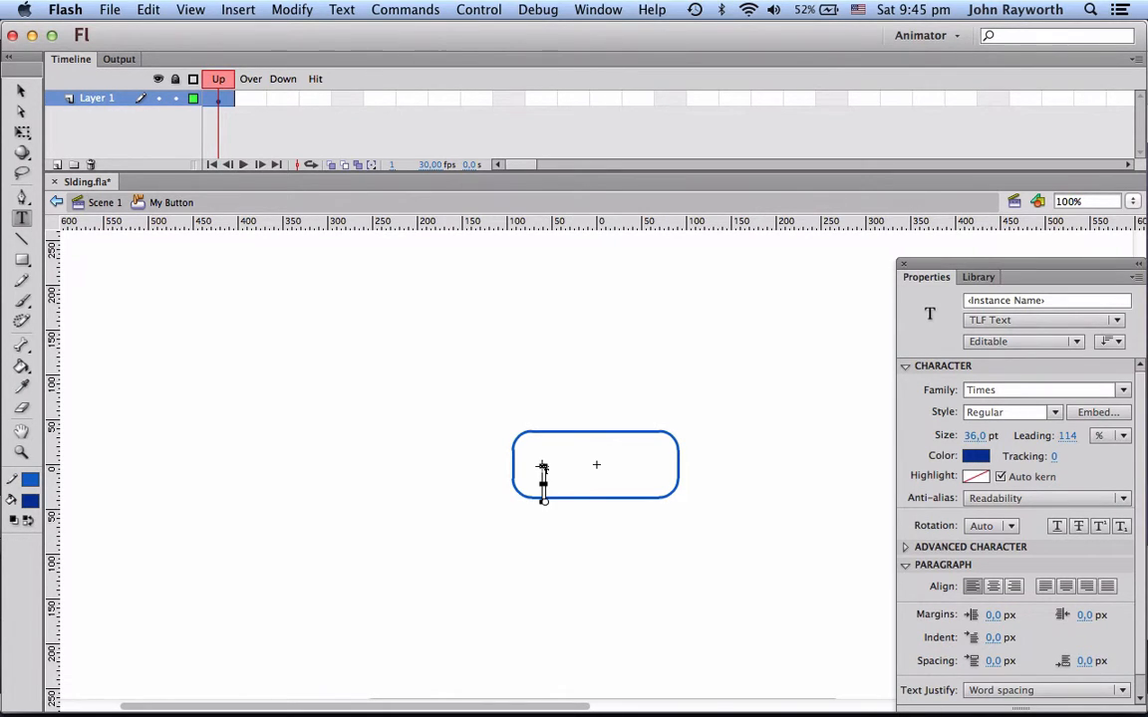
pyautogui.write('Click Me')
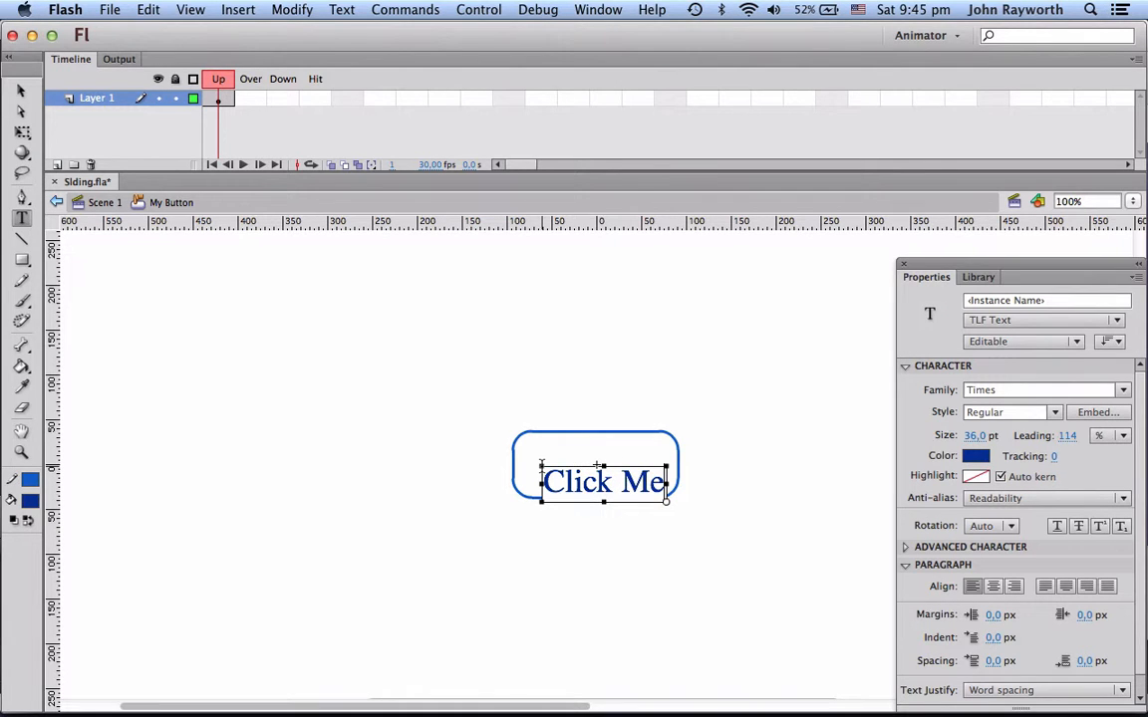
pyautogui.click(21, 90)
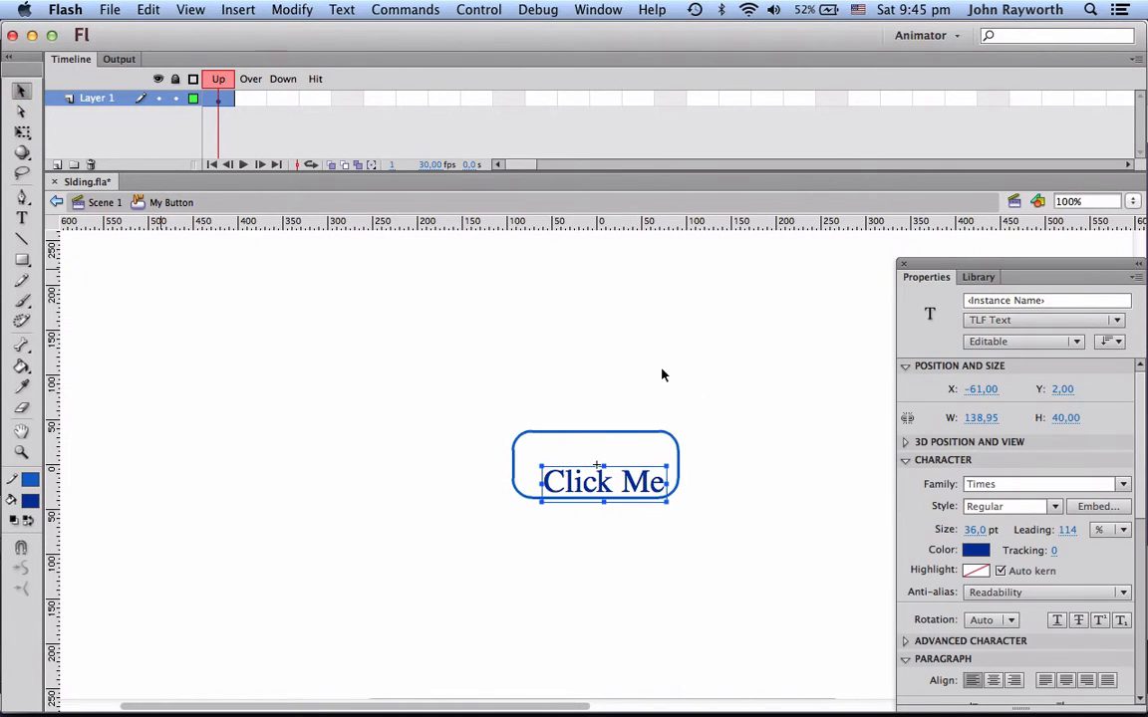
pyautogui.moveTo(606, 492); pyautogui.dragTo(598, 474)
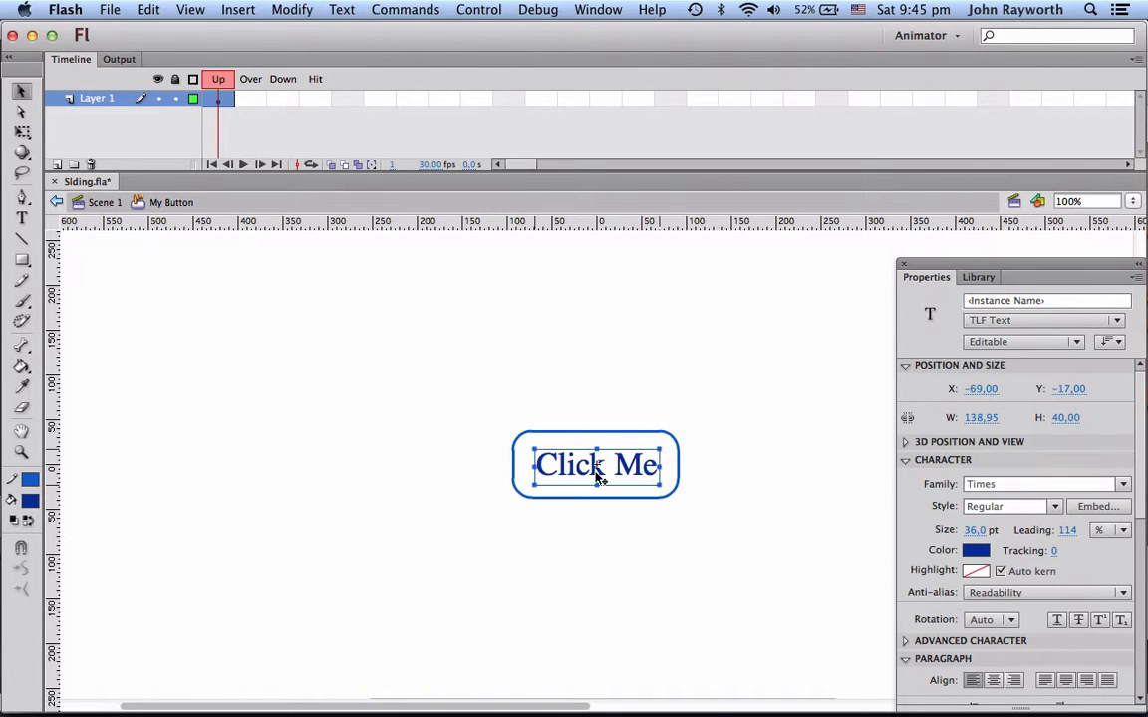
pyautogui.click(558, 395)
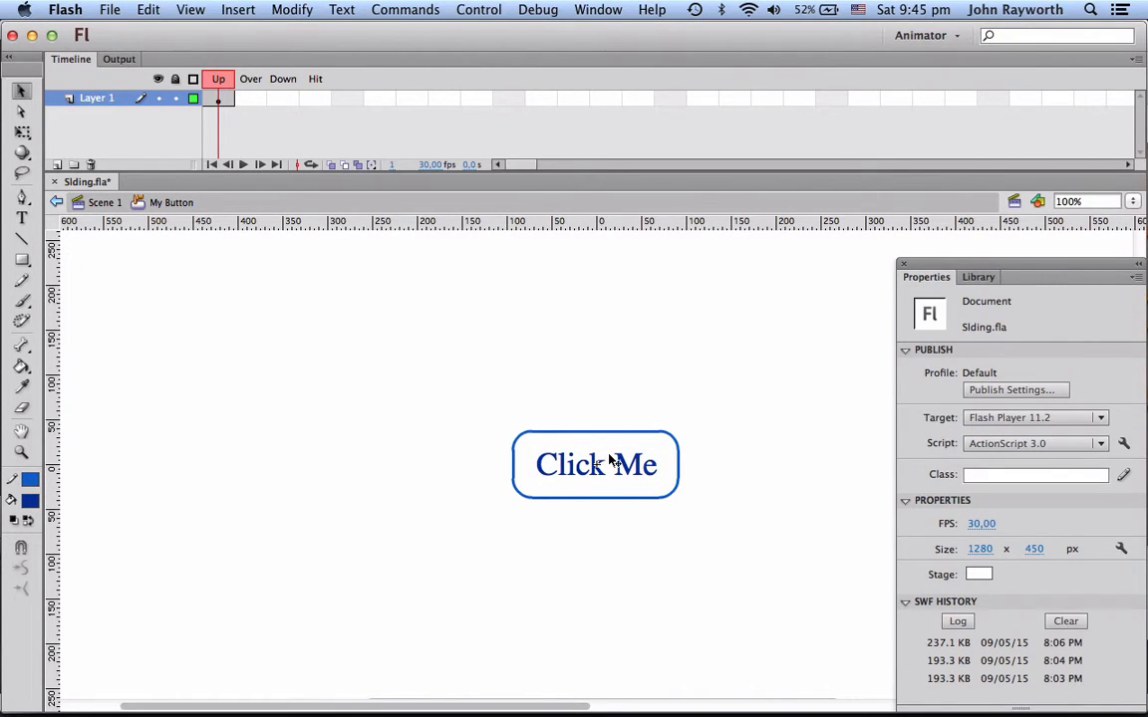
# Switch to Chrome to examine the Wix page's Start Now button as a rollover example, and return to Flash
pyautogui.press('super+Tab')
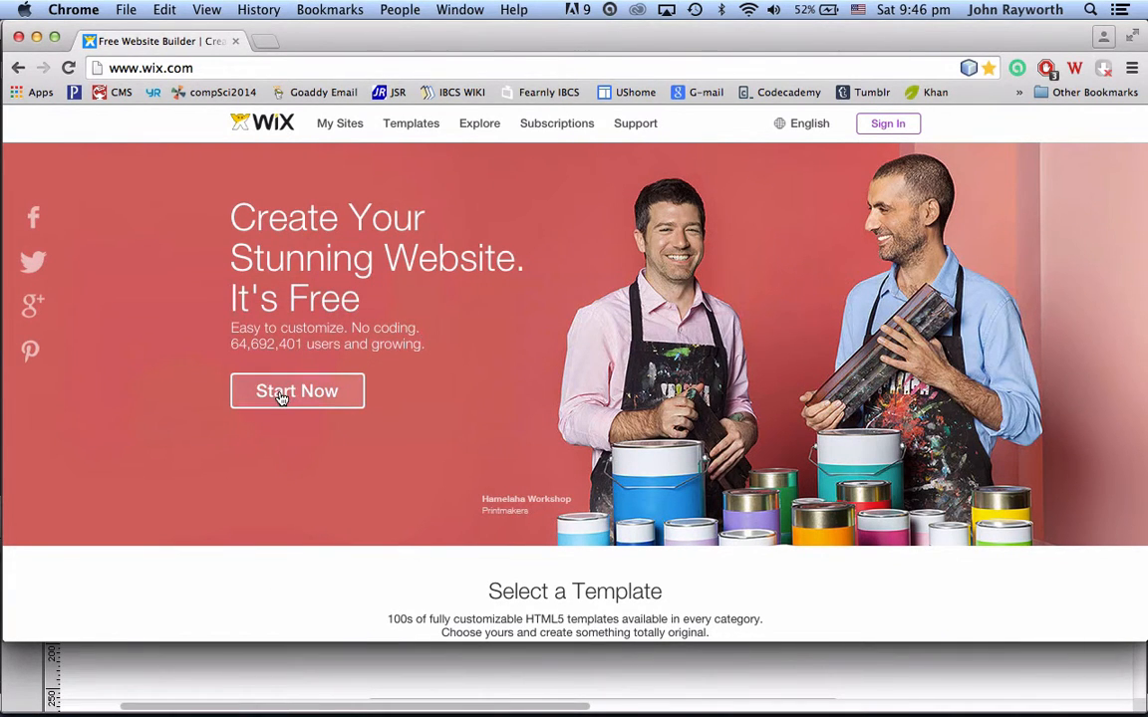
pyautogui.press('super+Tab')
pyautogui.press('super+Tab')
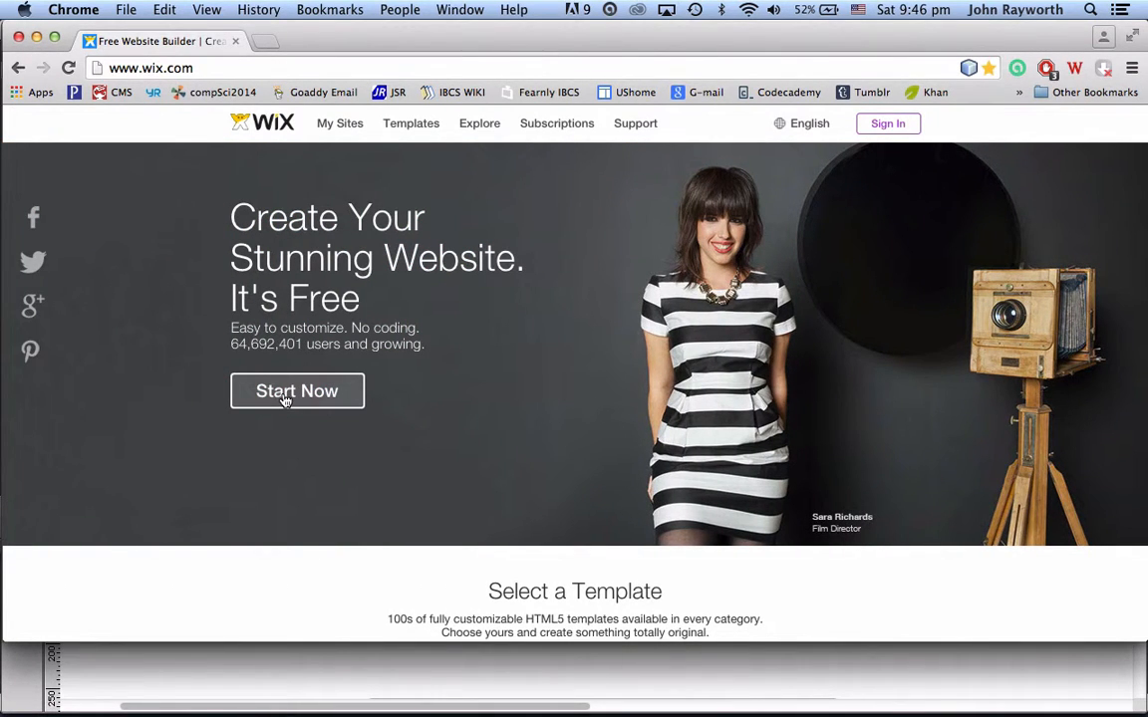
pyautogui.press('super+Tab')
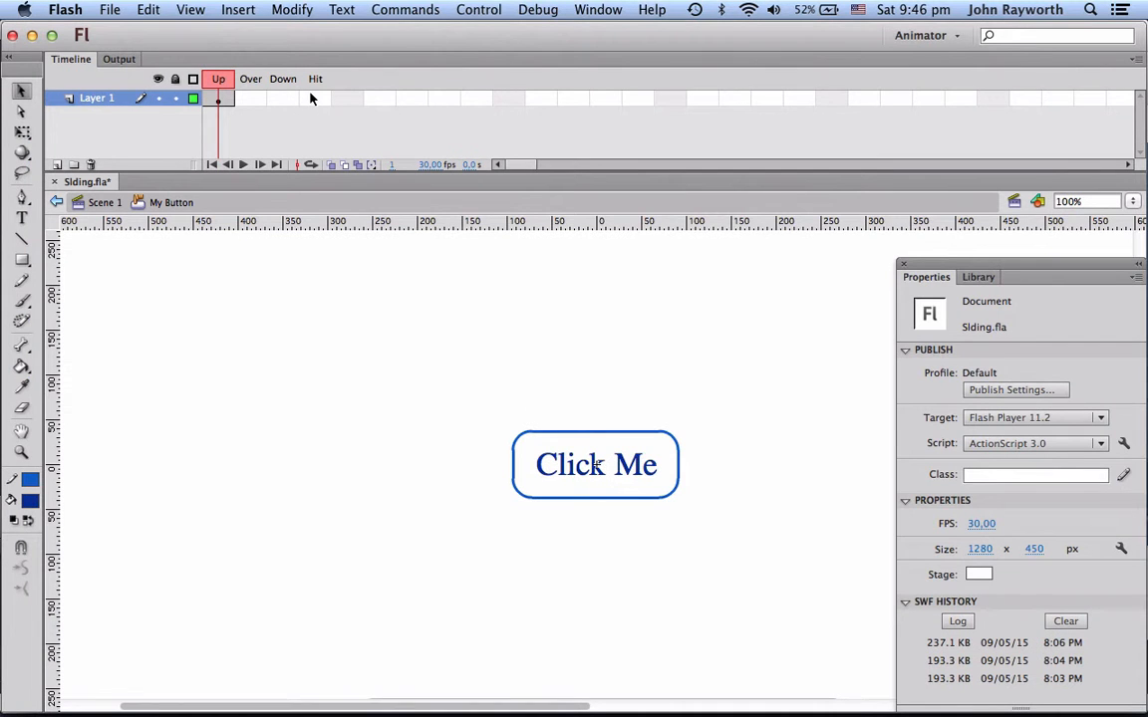
pyautogui.press('super+Tab')
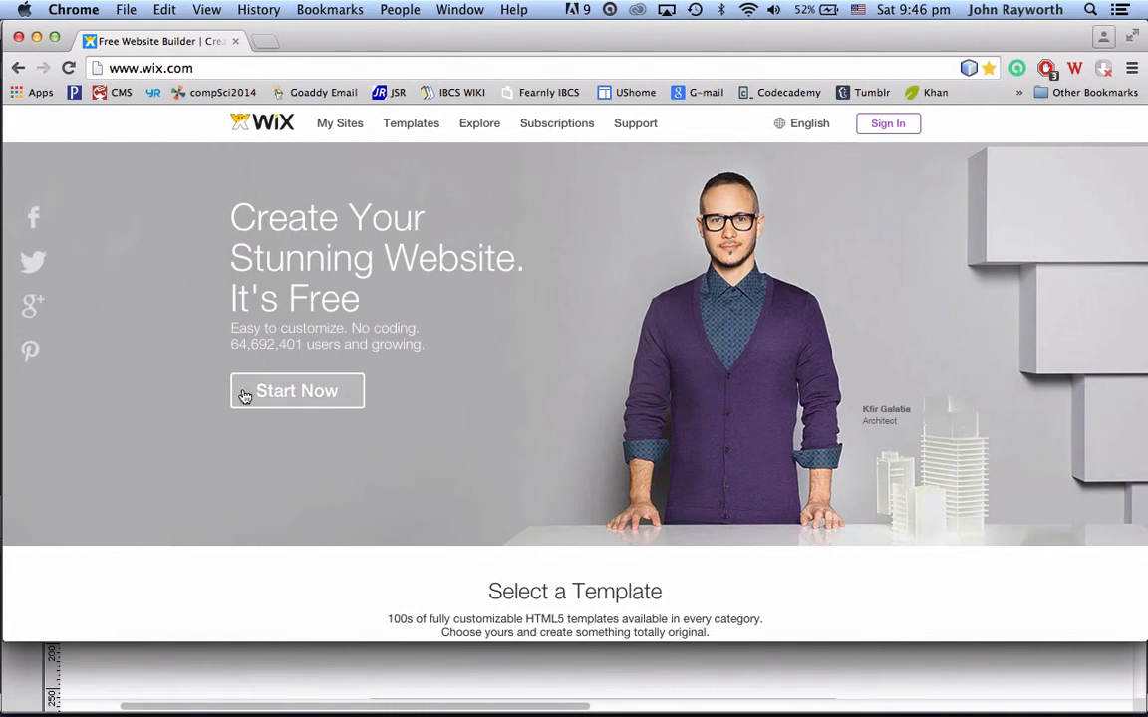
pyautogui.press('super+Tab')
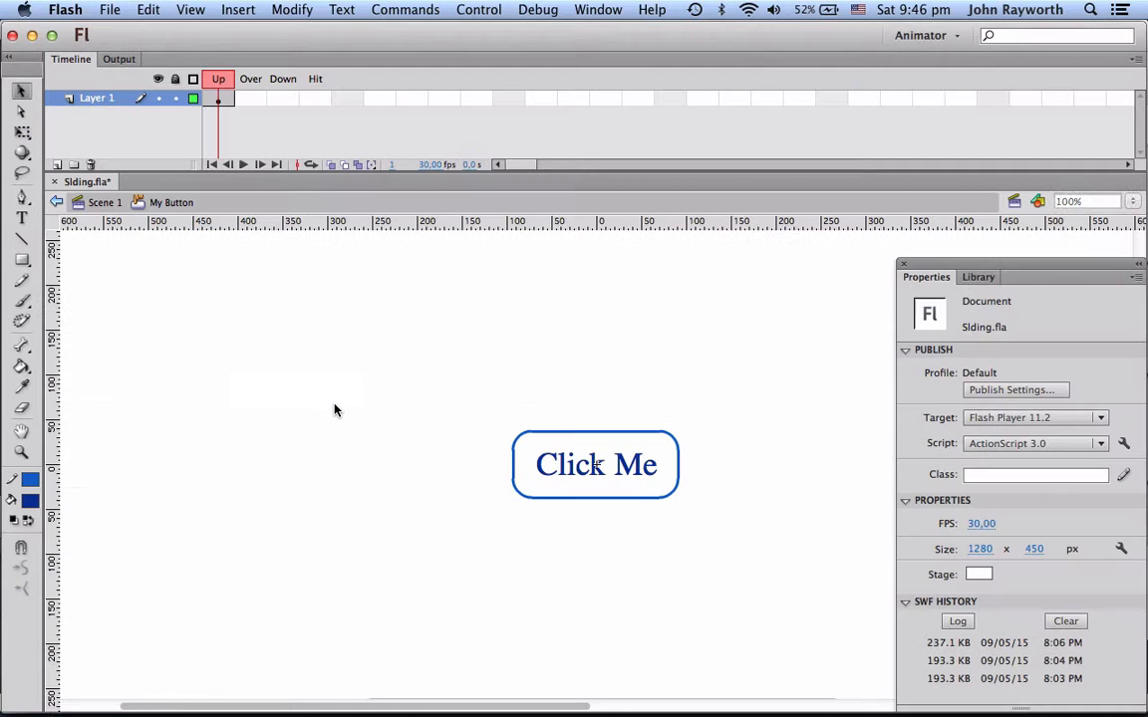
# Insert a keyframe in the Over frame and recolour its "Click Me" text light blue
pyautogui.click(254, 103)
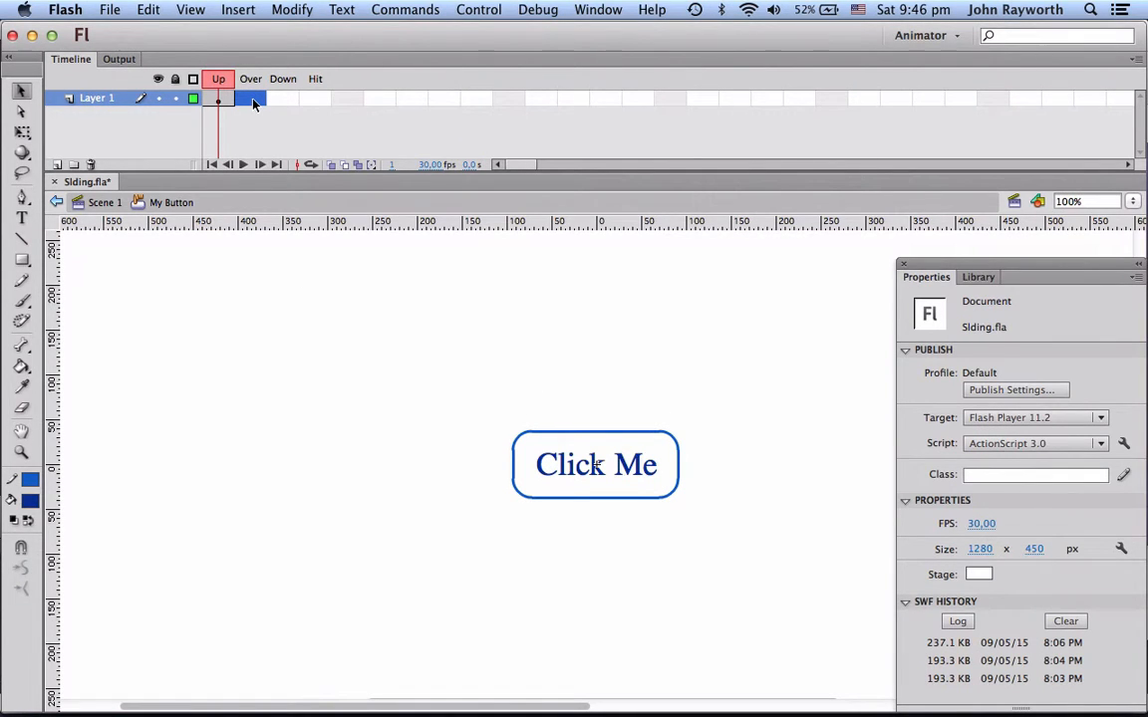
pyautogui.press('F6')
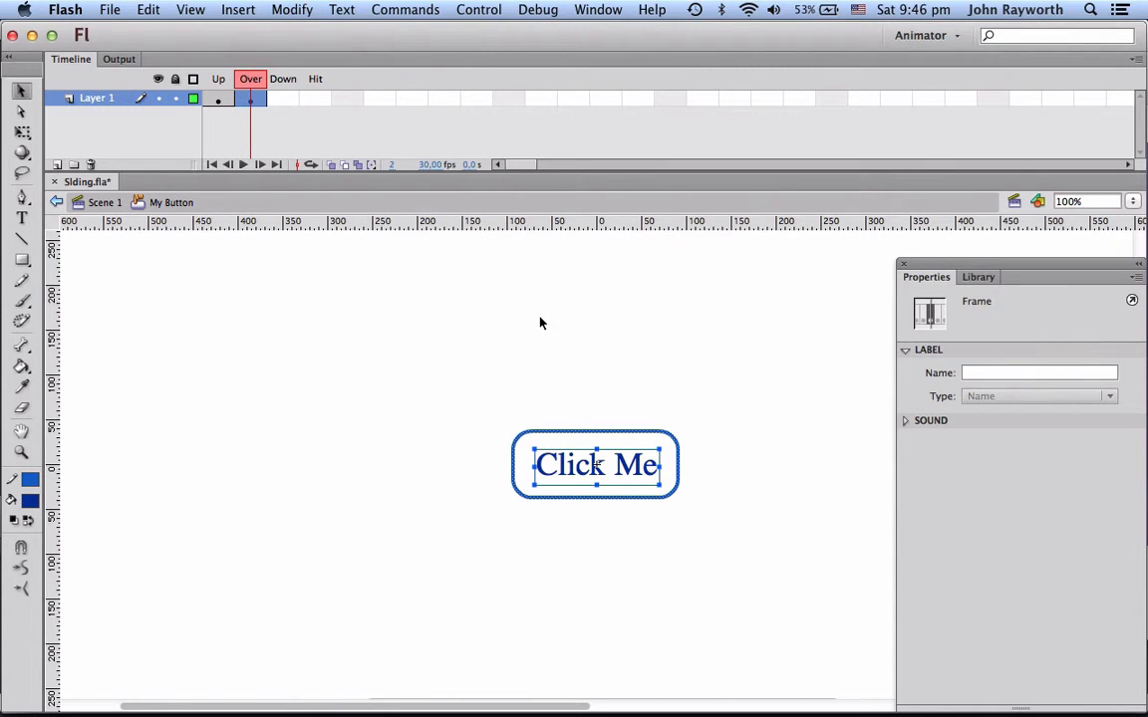
pyautogui.click(593, 419)
pyautogui.doubleClick(585, 469)
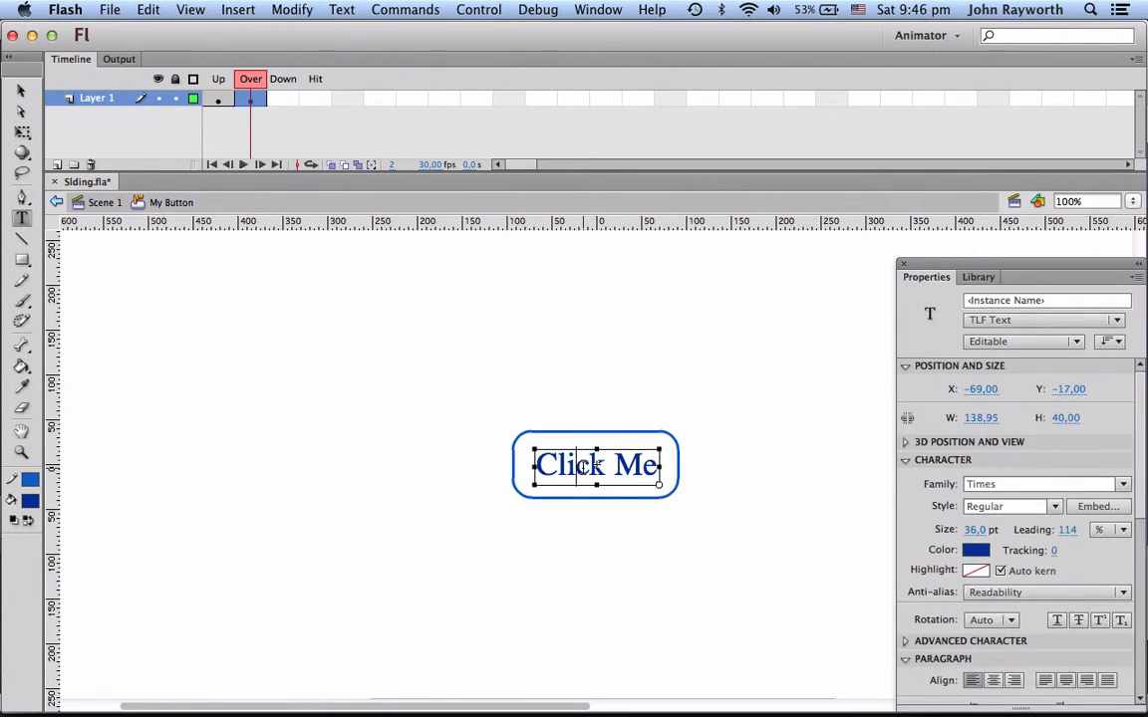
pyautogui.moveTo(655, 465); pyautogui.dragTo(539, 467)
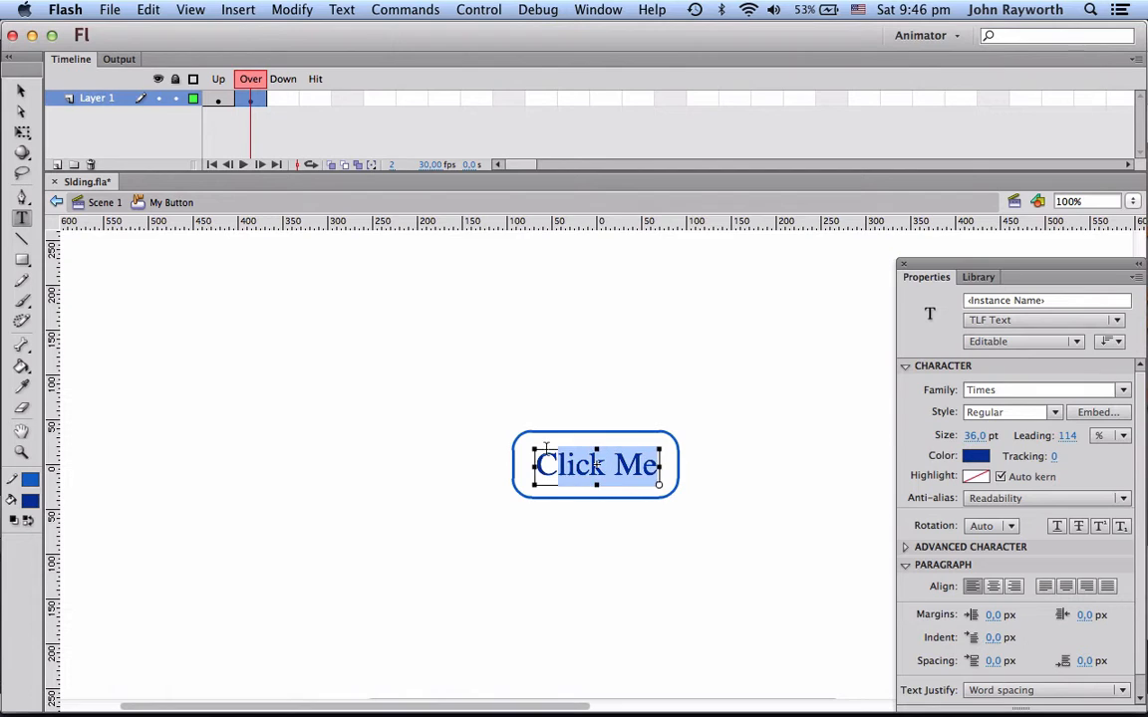
pyautogui.click(975, 456)
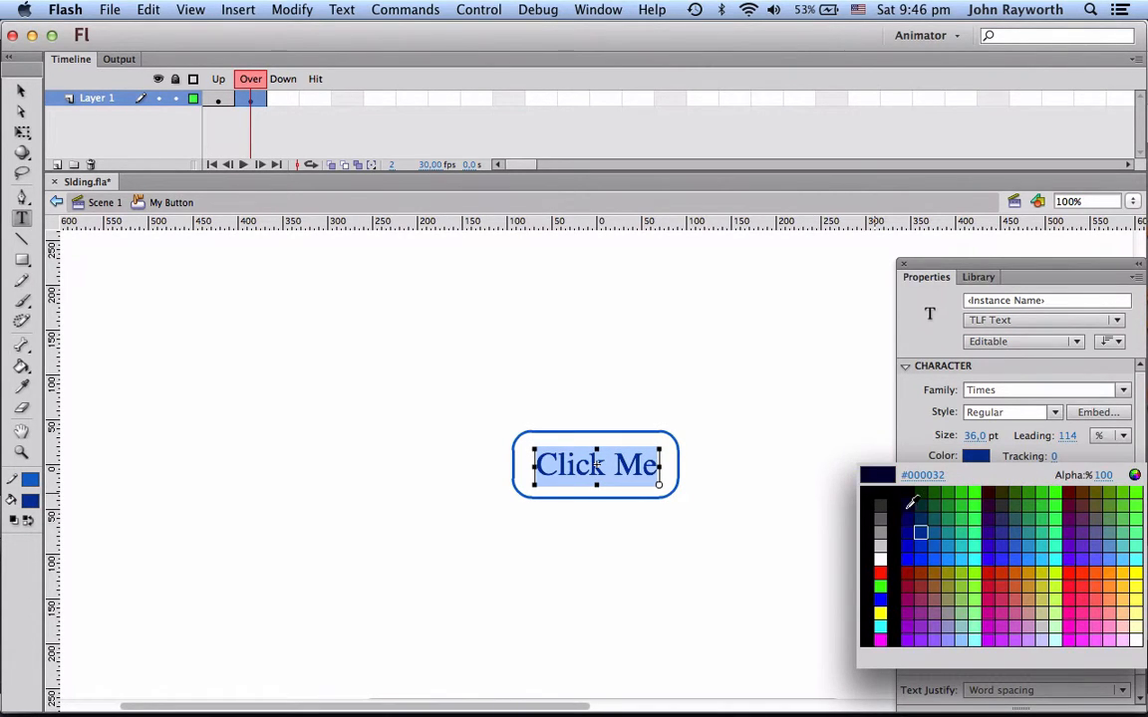
pyautogui.click(946, 564)
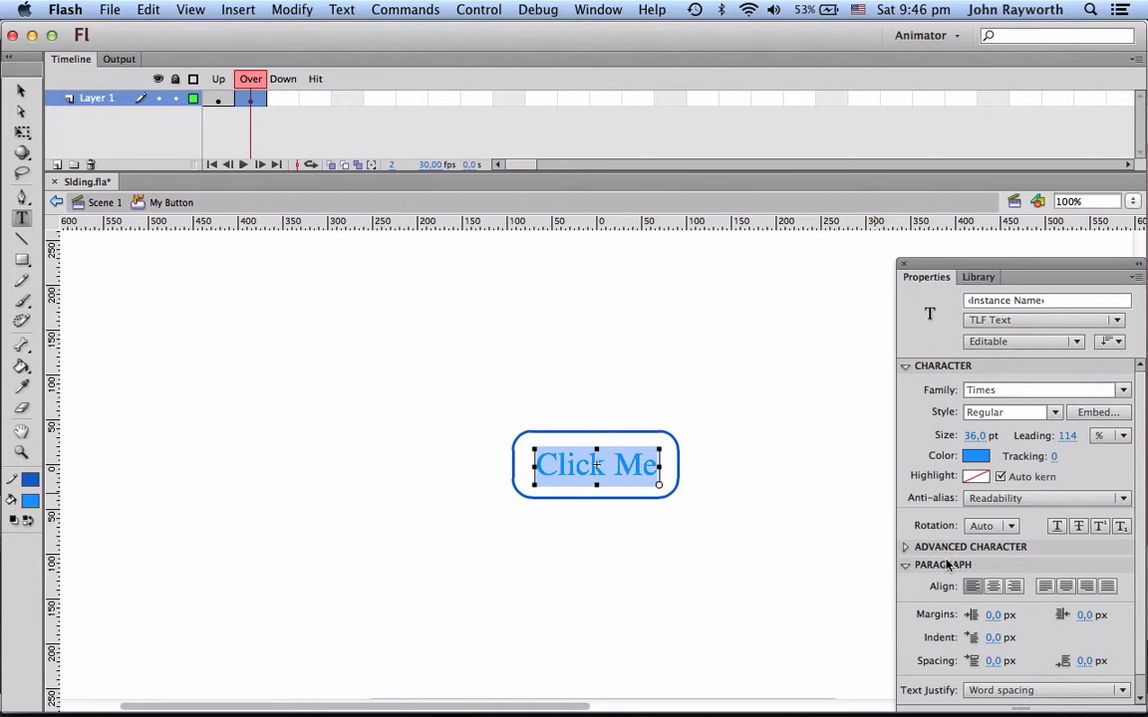
# Insert keyframes in the button's Down and Hit frames
pyautogui.click(289, 99)
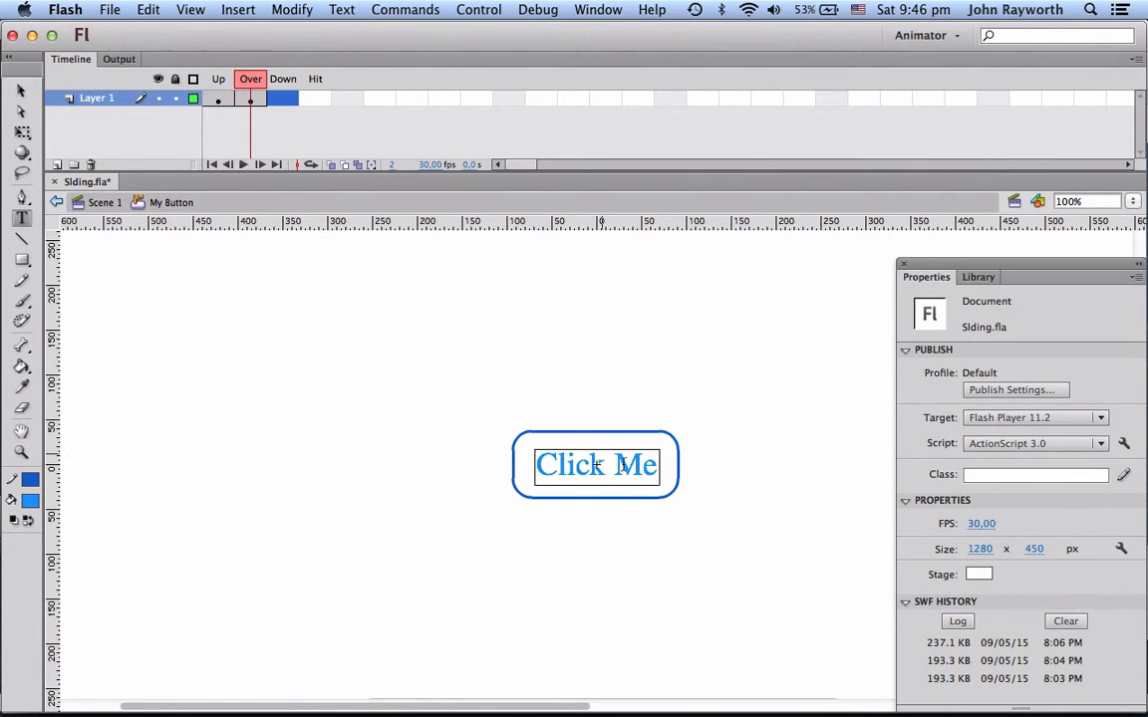
pyautogui.press('Escape')
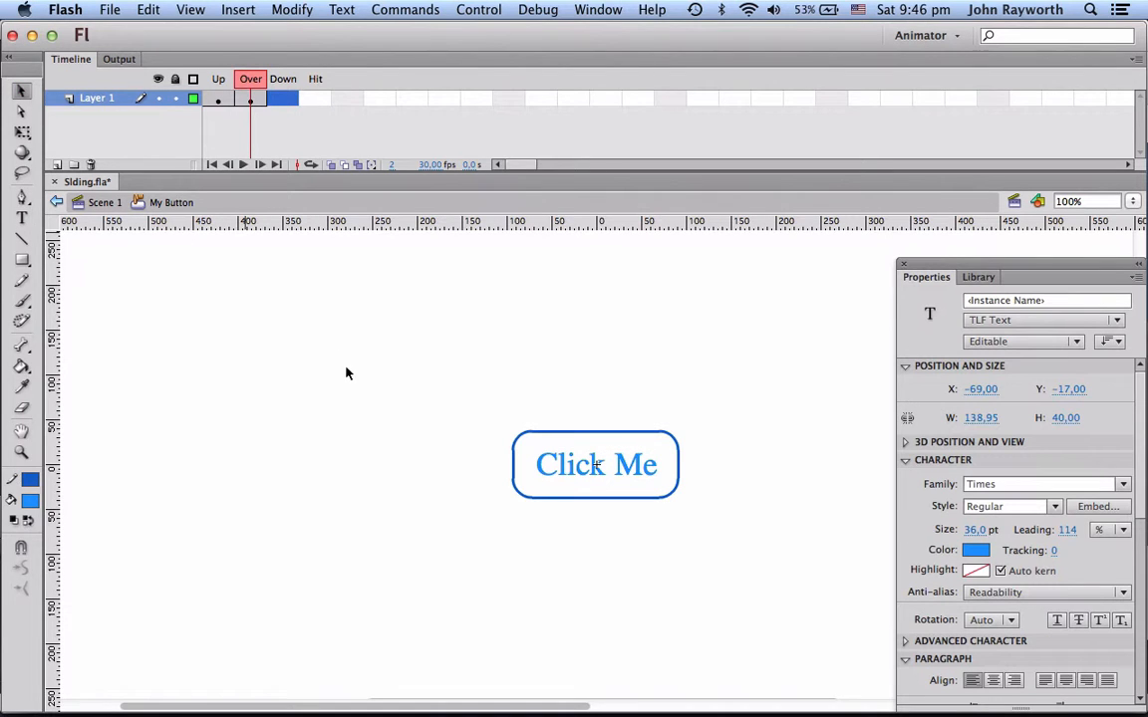
pyautogui.click(285, 99)
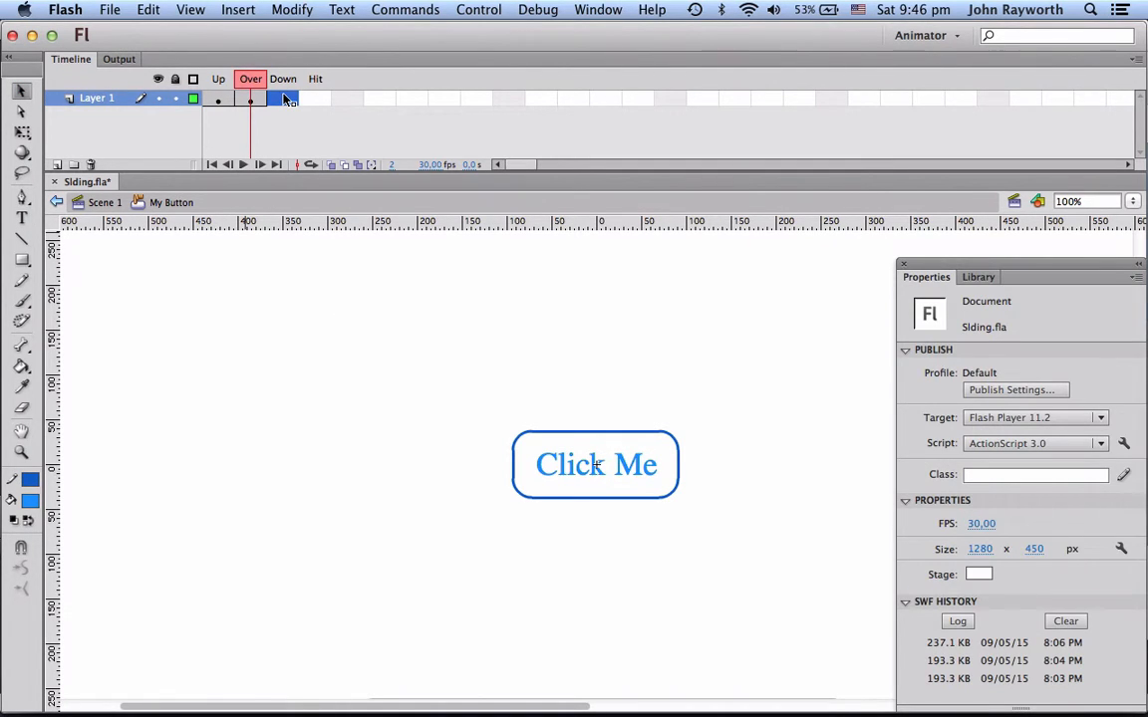
pyautogui.click(286, 99)
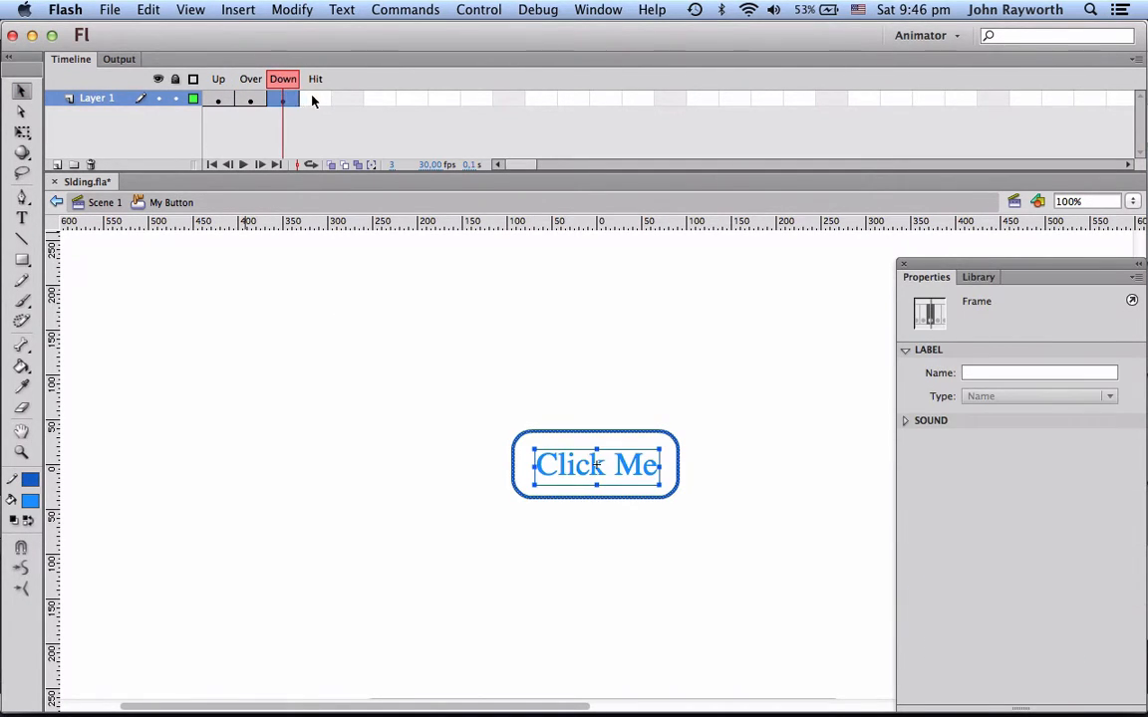
pyautogui.click(311, 100)
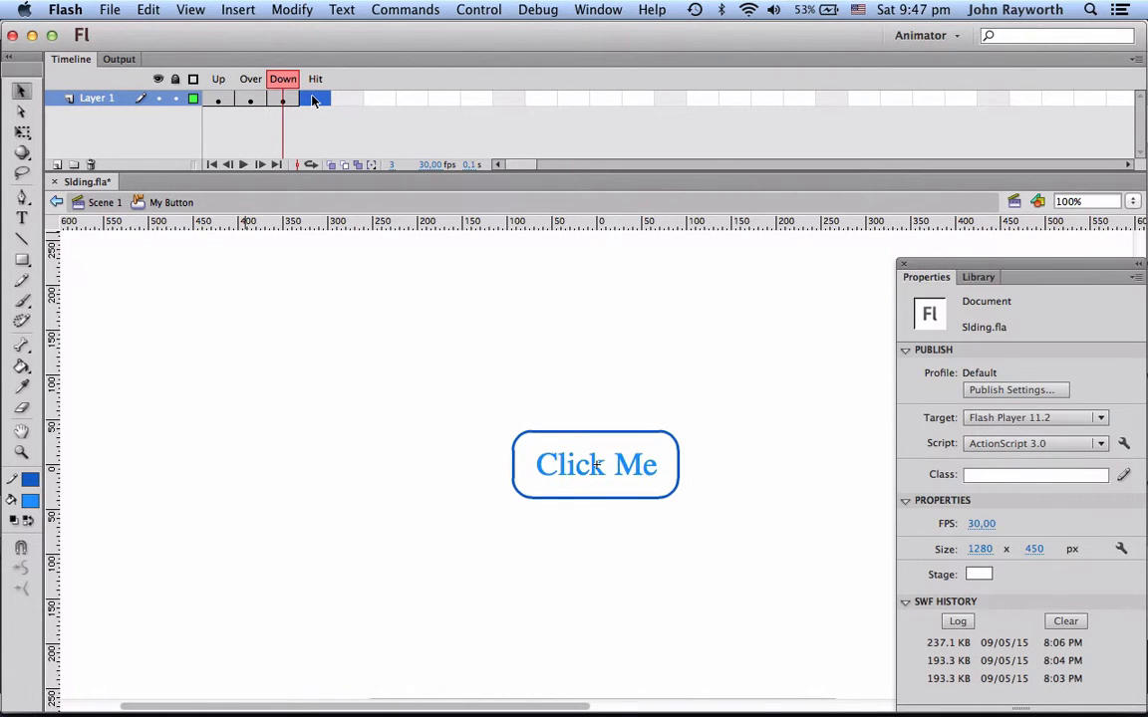
pyautogui.click(314, 100)
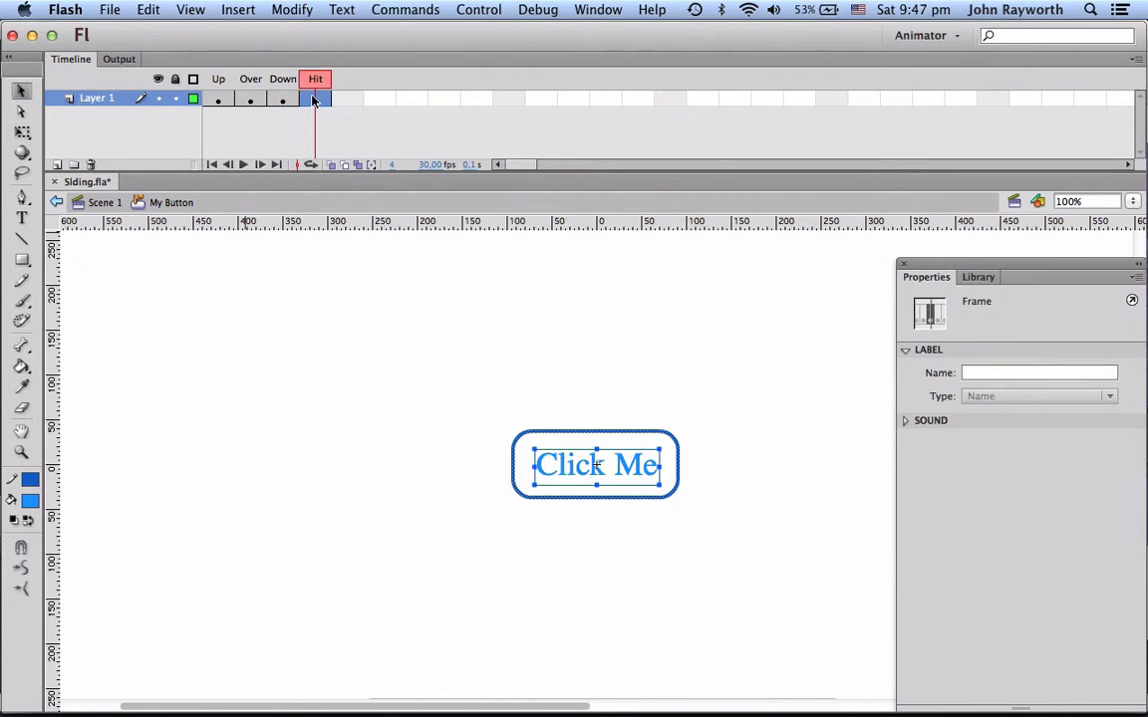
# Draw a blue filled rounded rectangle about 196 by 90 px over the whole button in the Hit frame
pyautogui.click(469, 410)
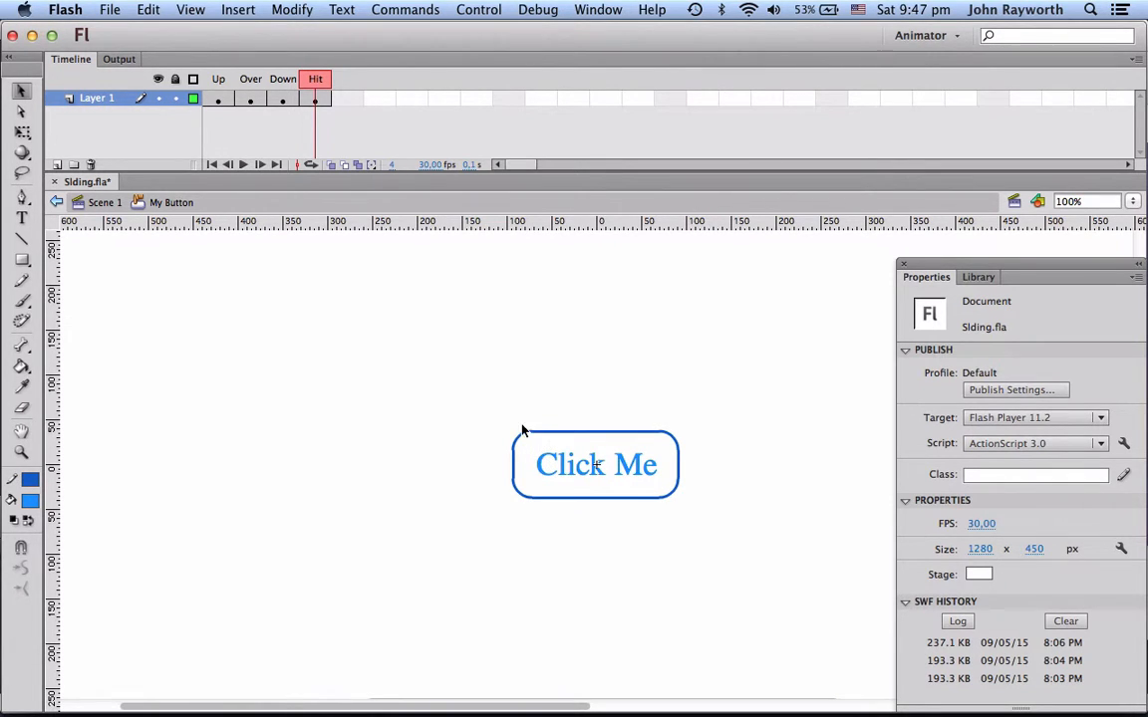
pyautogui.click(21, 259)
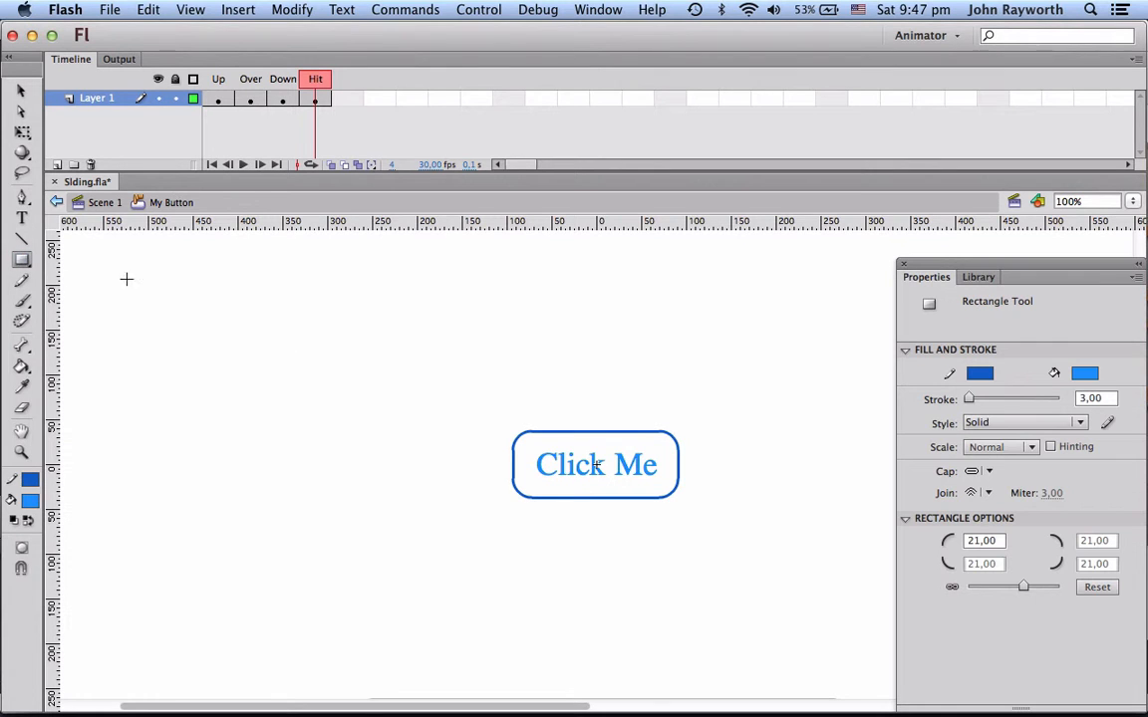
pyautogui.moveTo(507, 423); pyautogui.dragTo(683, 503)
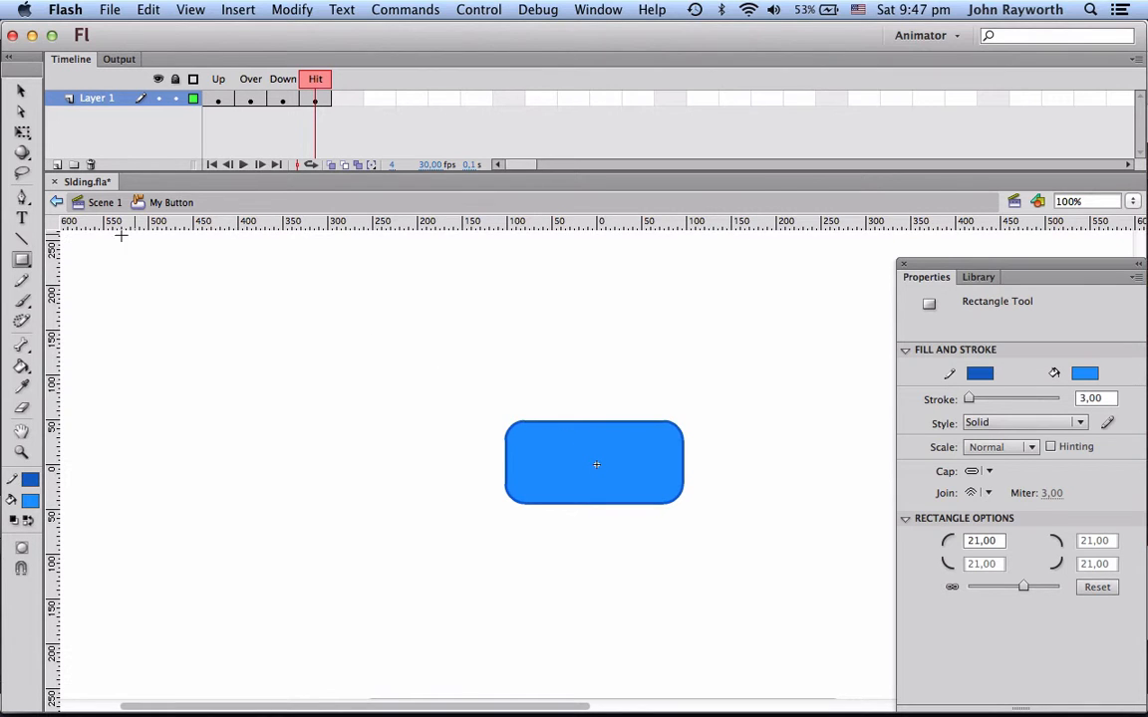
# Return to Scene 1 and add a new layer above Layer 5, with its first frame selected
pyautogui.click(105, 204)
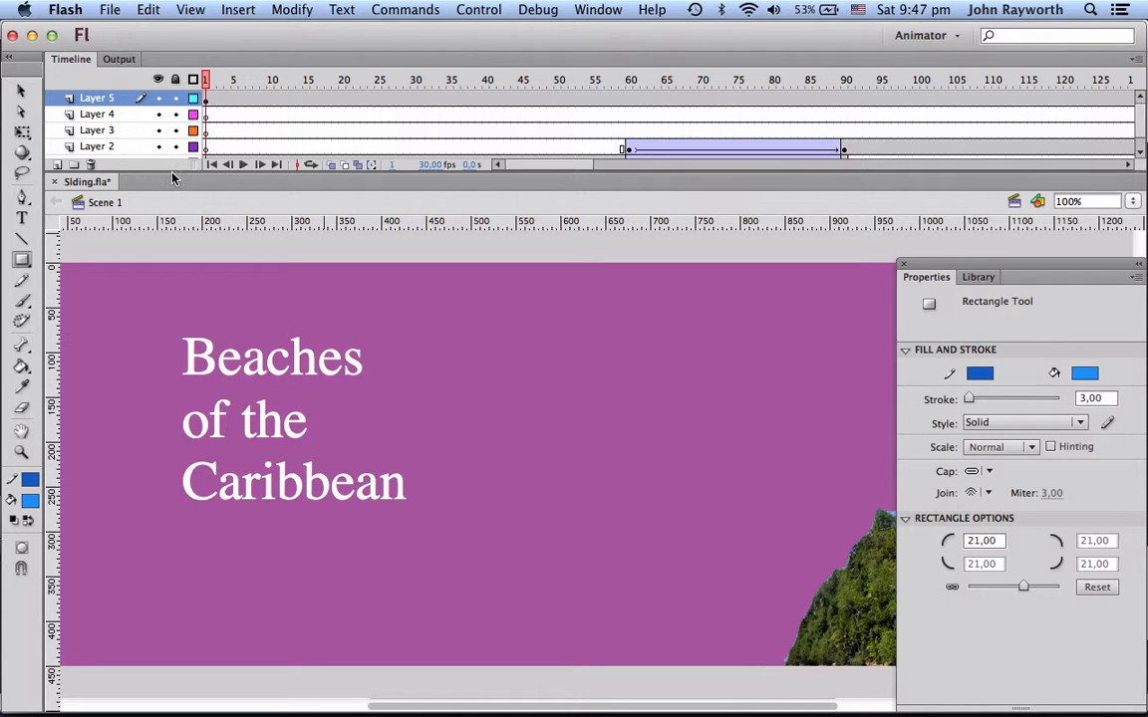
pyautogui.moveTo(171, 175); pyautogui.dragTo(166, 219)
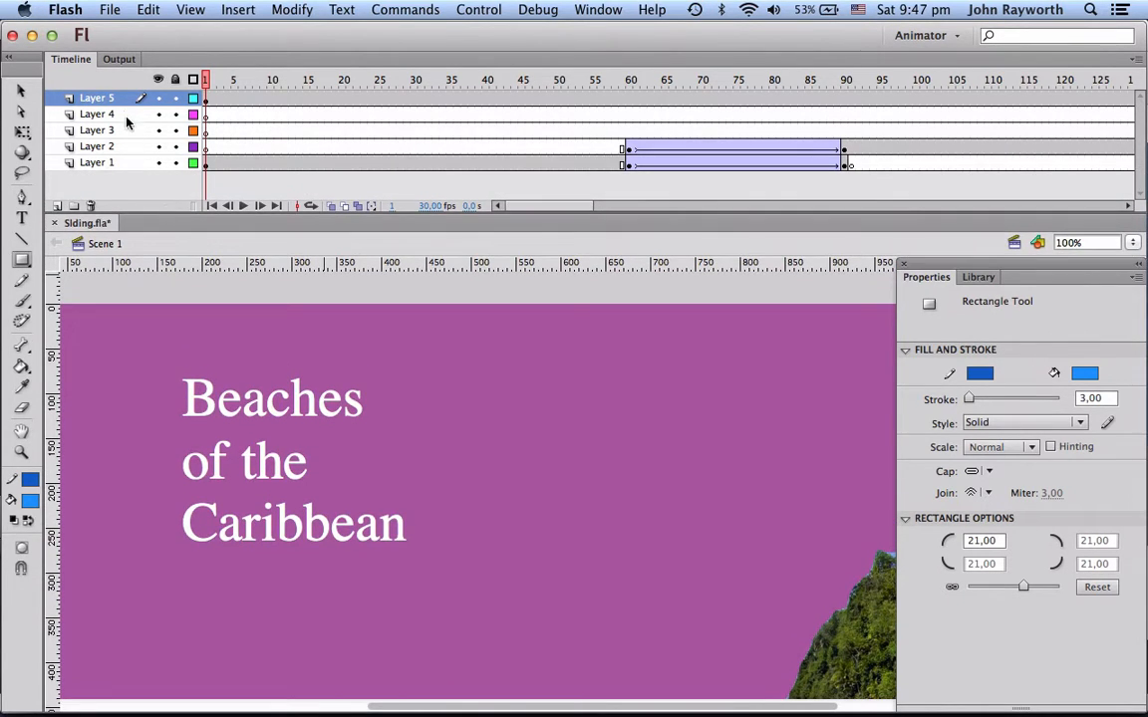
pyautogui.click(56, 206)
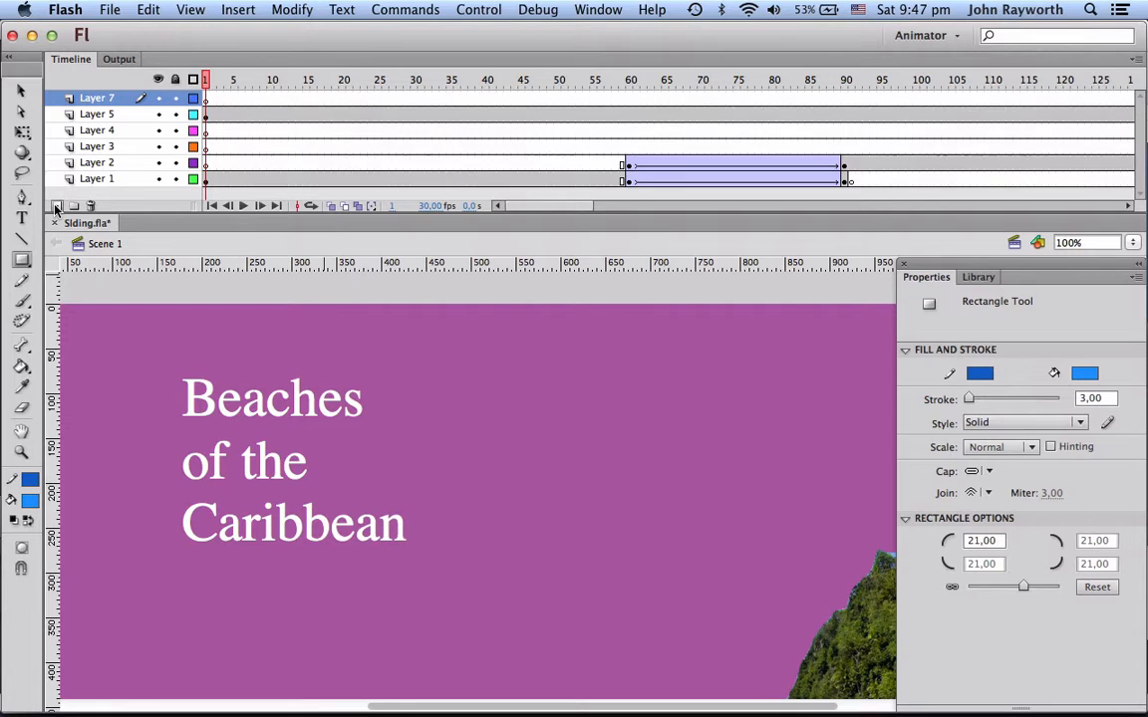
pyautogui.click(206, 99)
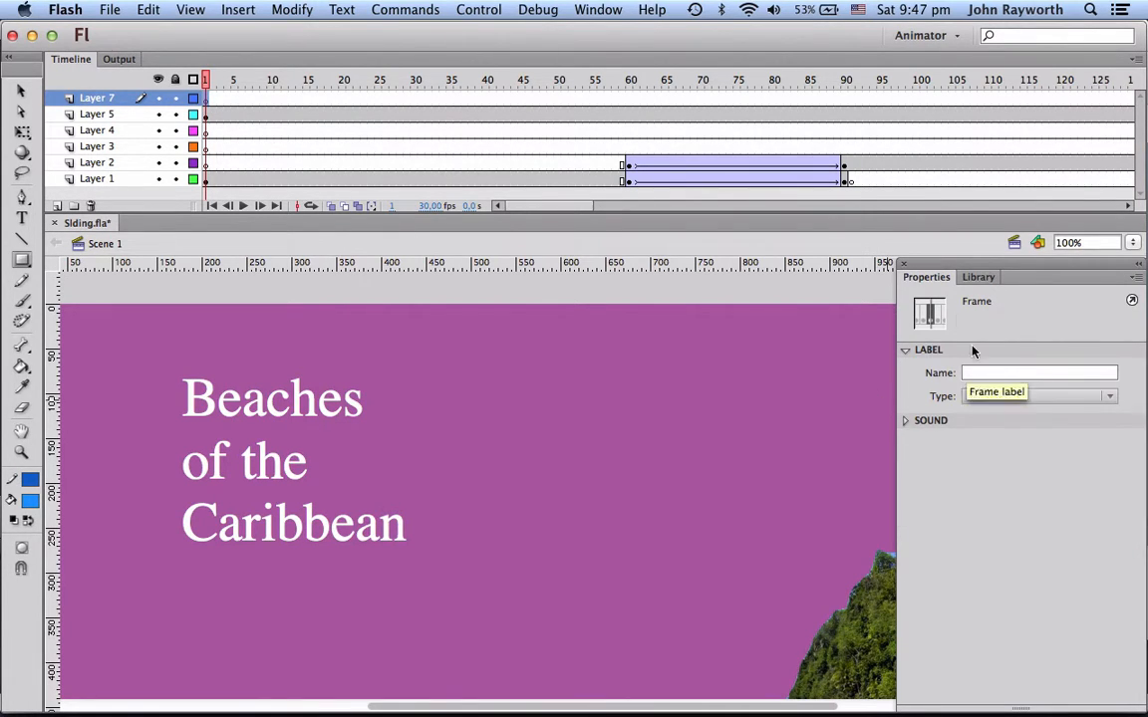
# Place an instance of My Button from the library on the new layer, beside the "Beaches of the Caribbean" title
pyautogui.click(21, 91)
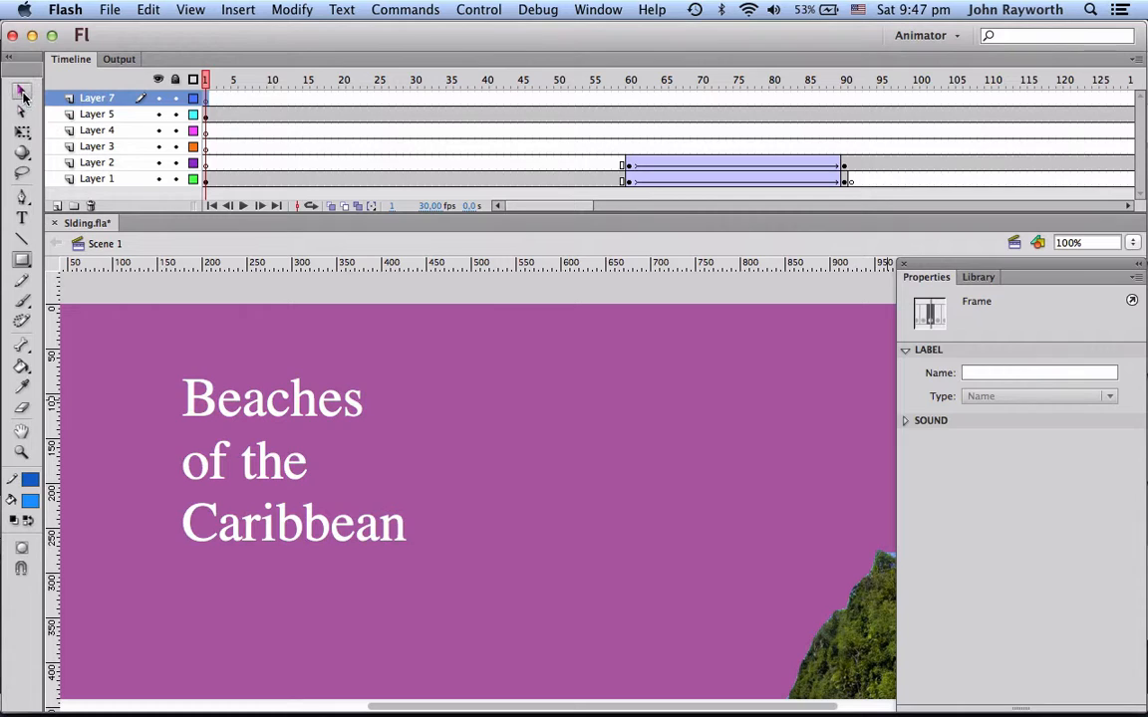
pyautogui.click(972, 279)
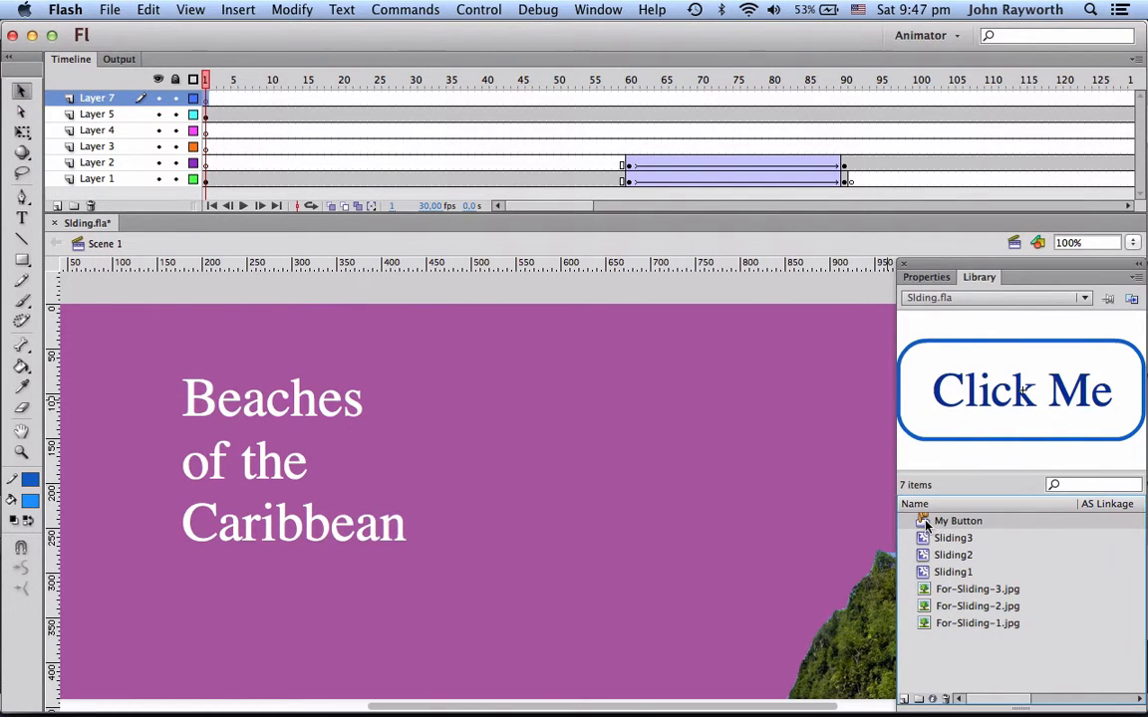
pyautogui.moveTo(958, 520); pyautogui.dragTo(516, 461)
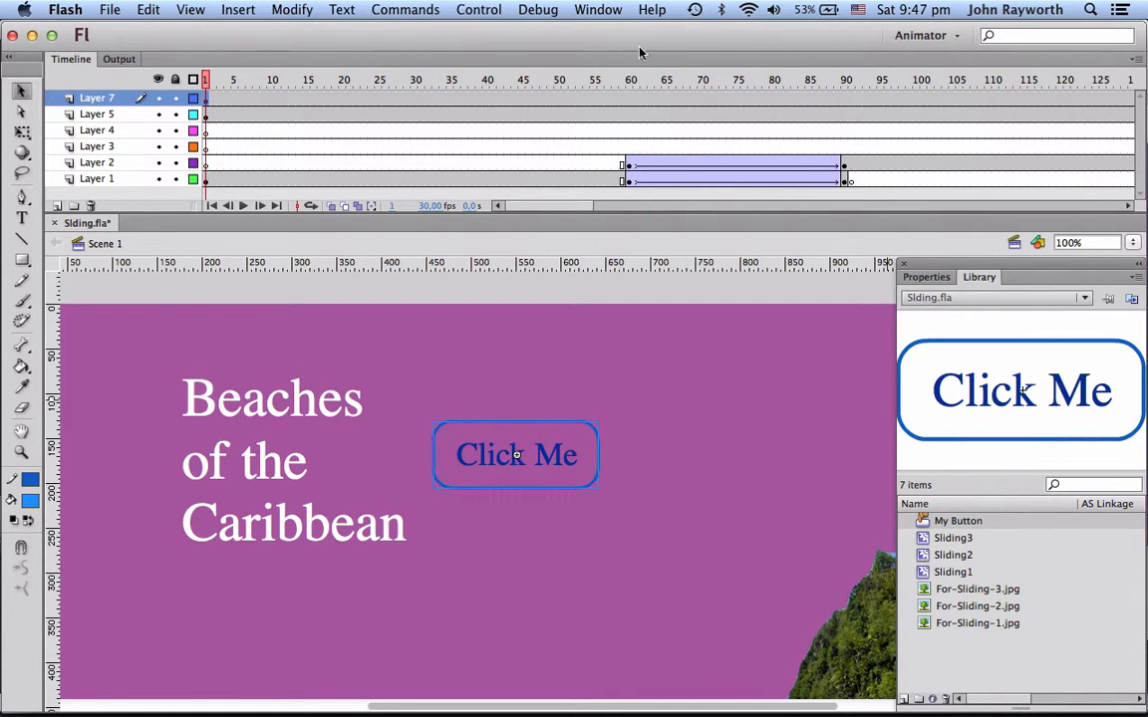
# Apply the "Click to Go to Web Page" code snippet to the button, with the instance name button_1
pyautogui.click(599, 10)
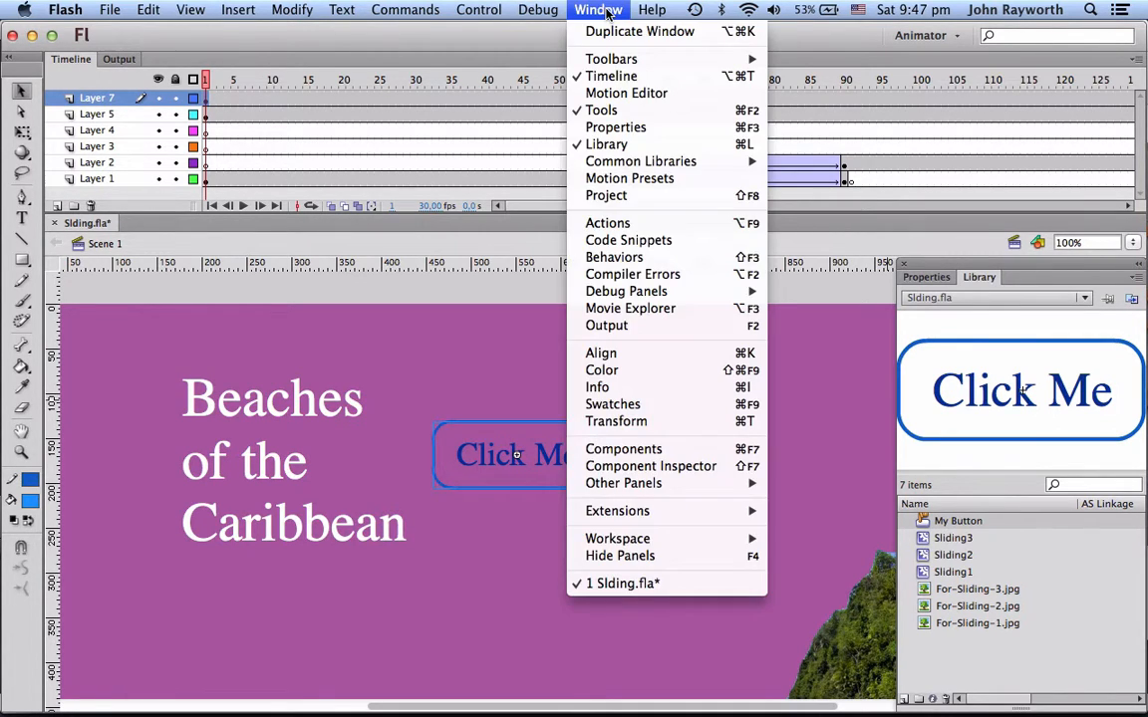
pyautogui.click(645, 245)
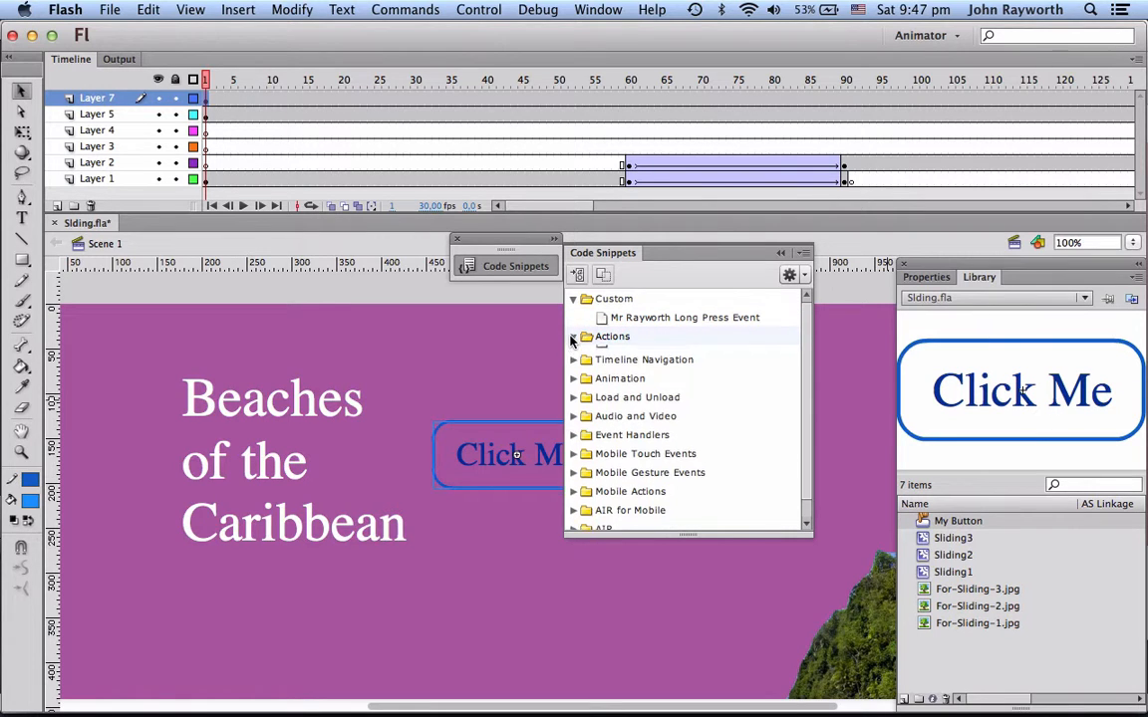
pyautogui.click(573, 336)
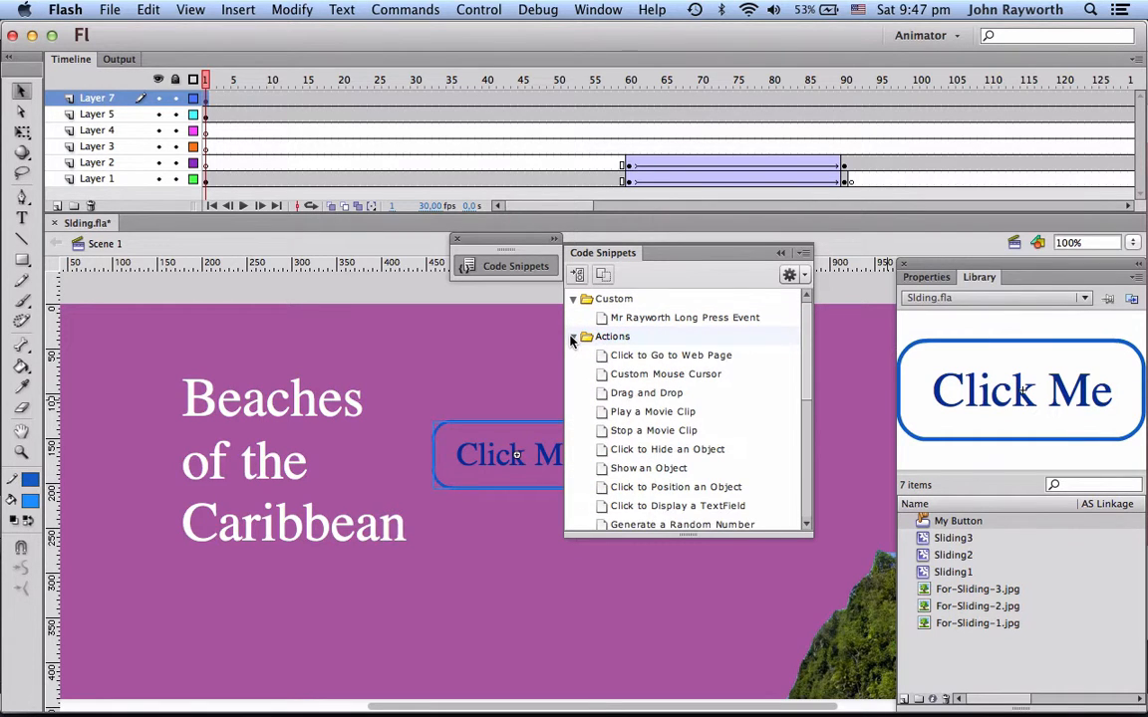
pyautogui.doubleClick(663, 357)
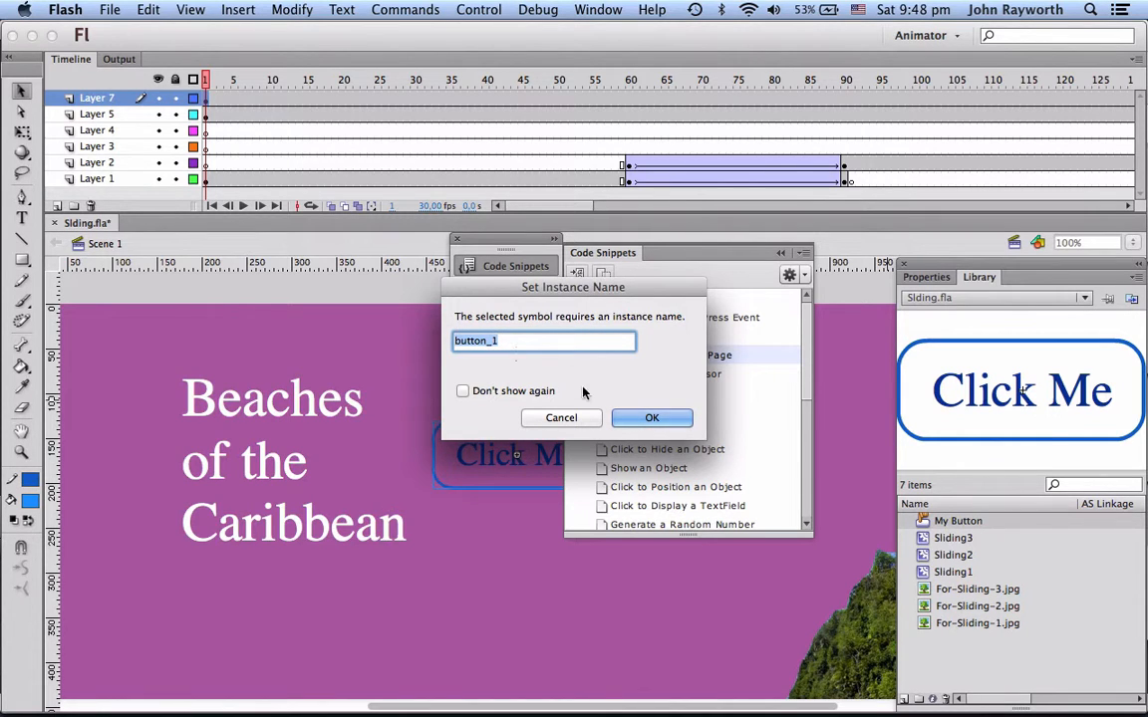
pyautogui.click(650, 419)
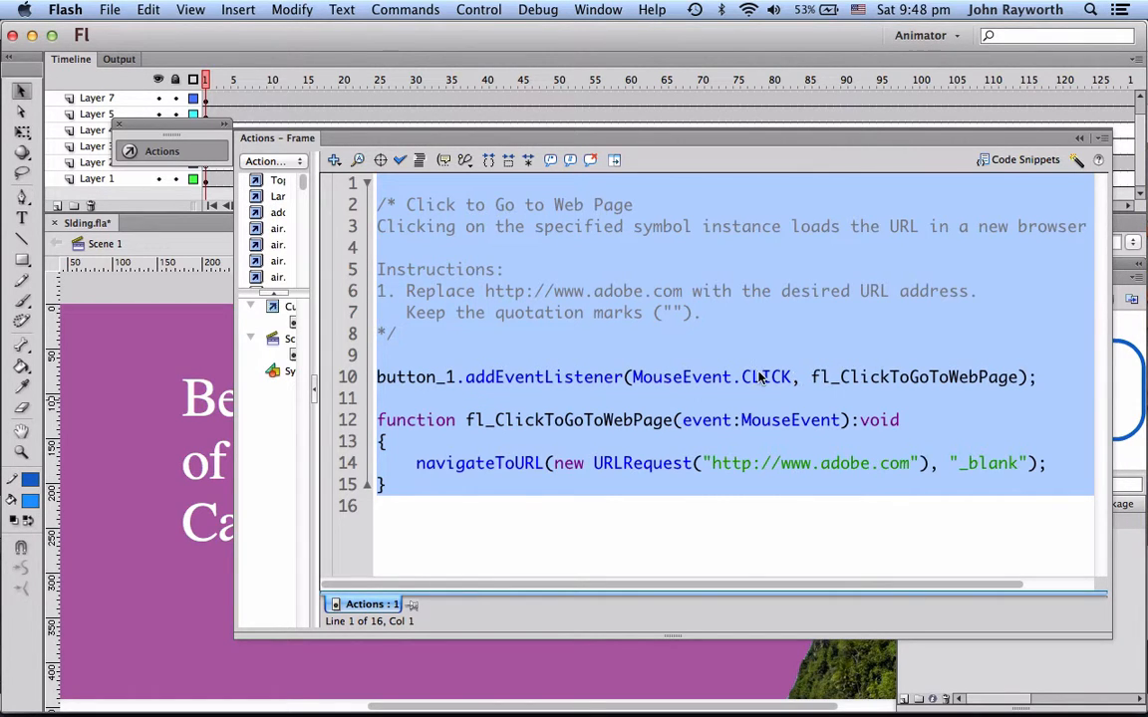
pyautogui.doubleClick(876, 381)
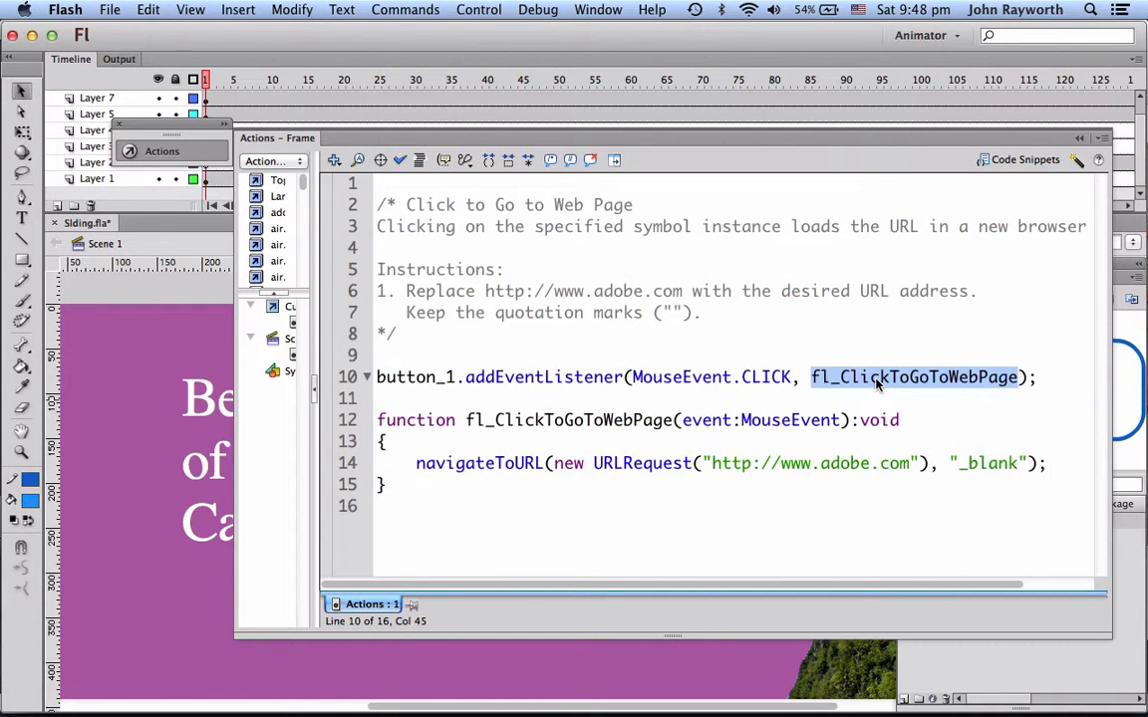
pyautogui.doubleClick(570, 423)
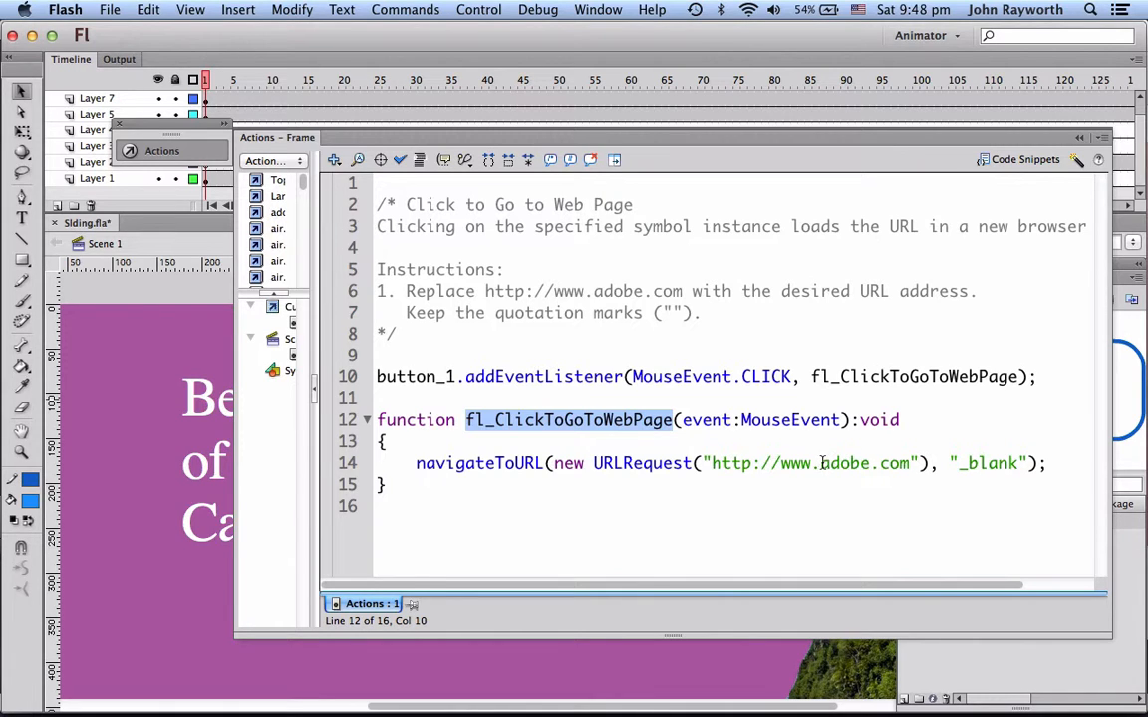
pyautogui.moveTo(821, 464); pyautogui.dragTo(913, 465)
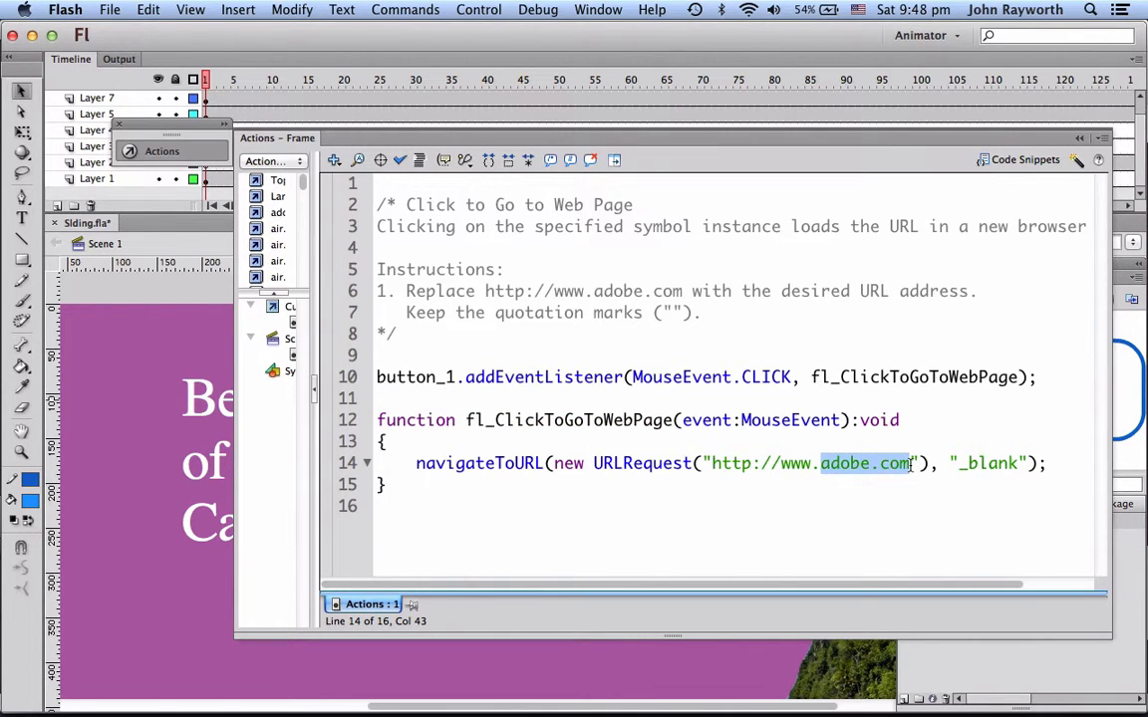
pyautogui.write('isp.cz')
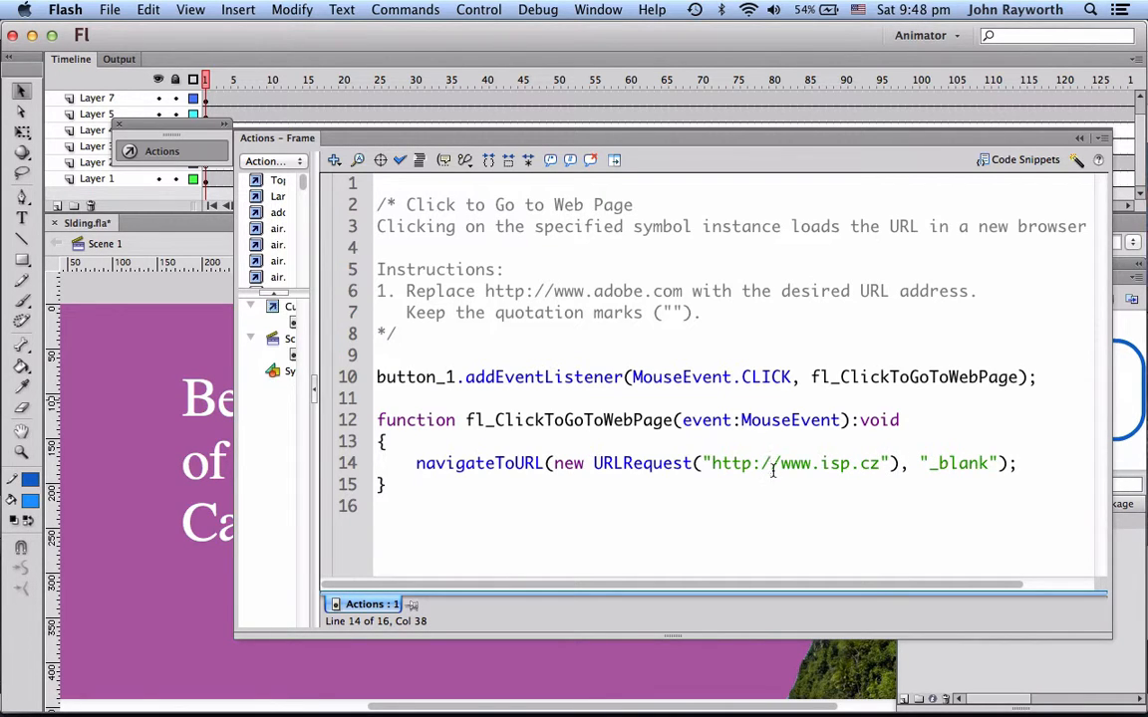
pyautogui.press('super+s')
pyautogui.click(187, 147)
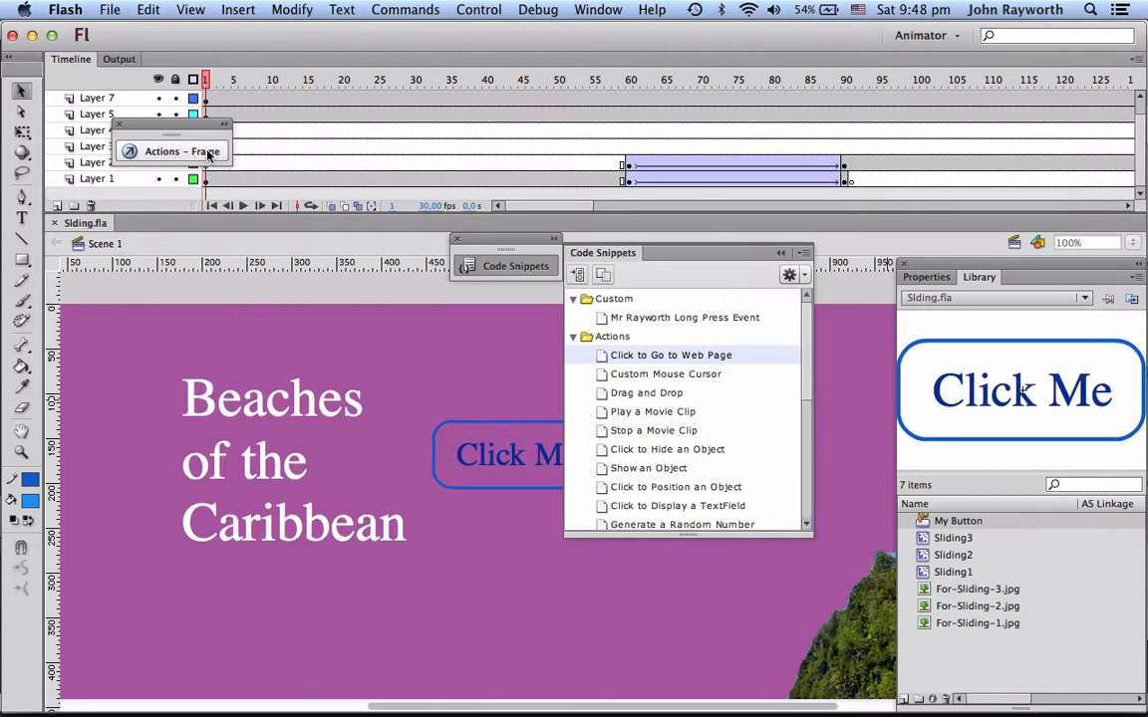
pyautogui.click(520, 268)
# Export the movie to the Flash folder as Slding.swf in SWF Movie format and return to the timeline
pyautogui.click(109, 10)
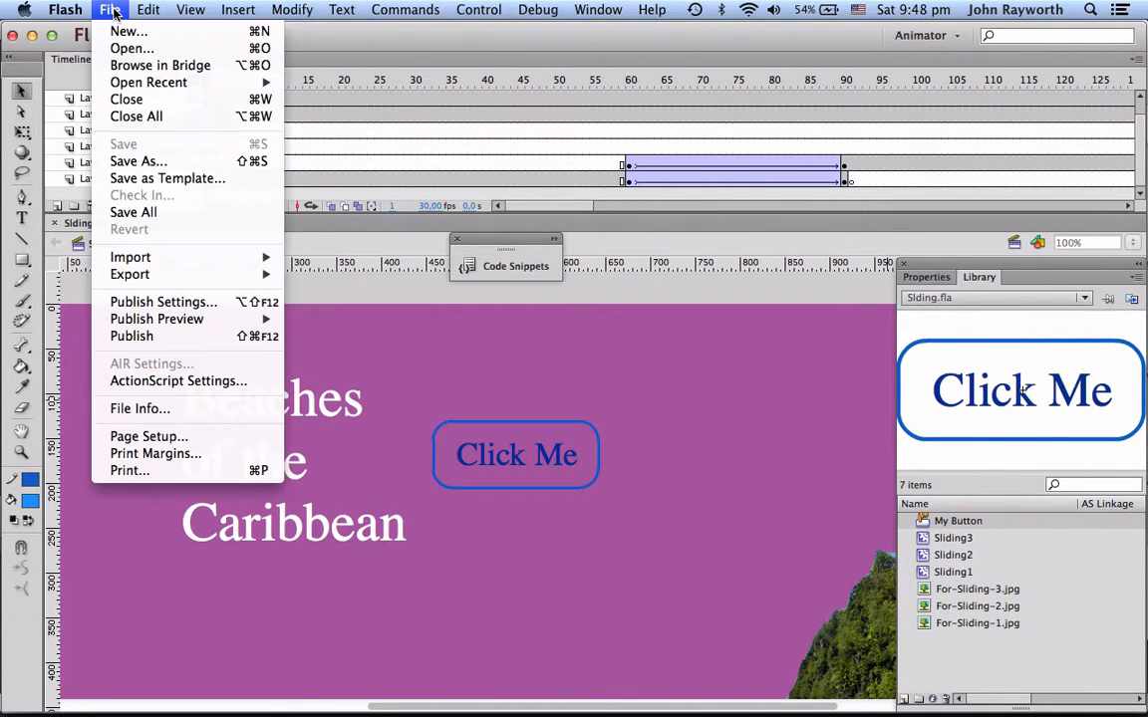
pyautogui.moveTo(179, 274)
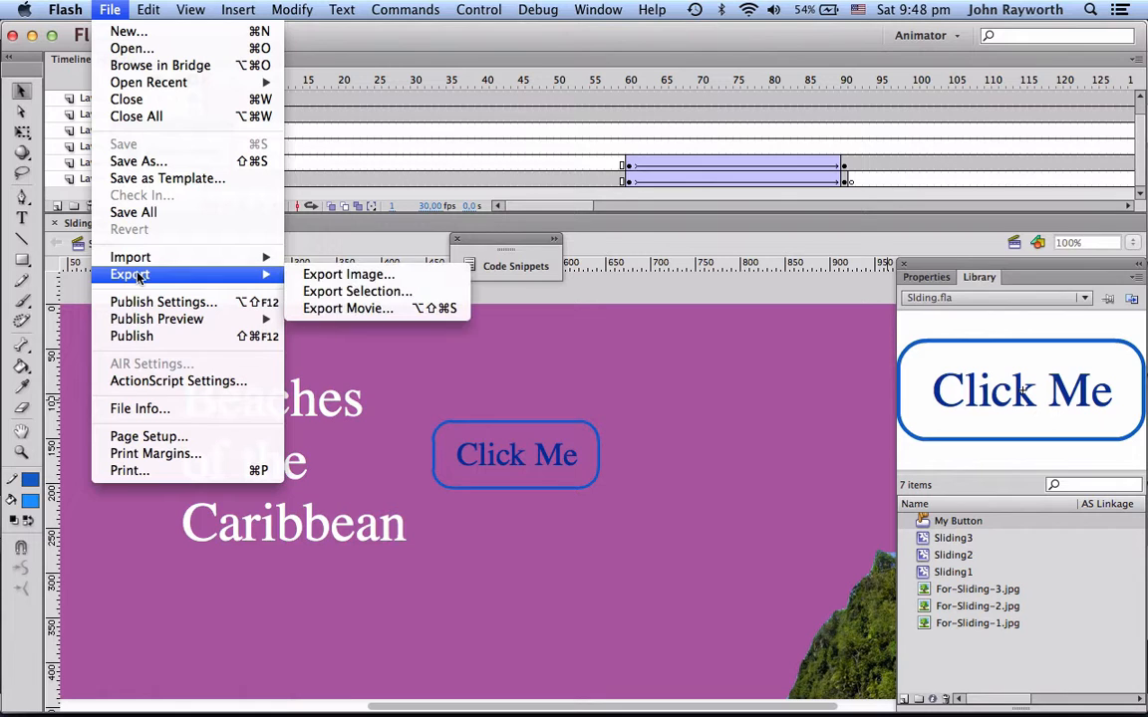
pyautogui.click(339, 308)
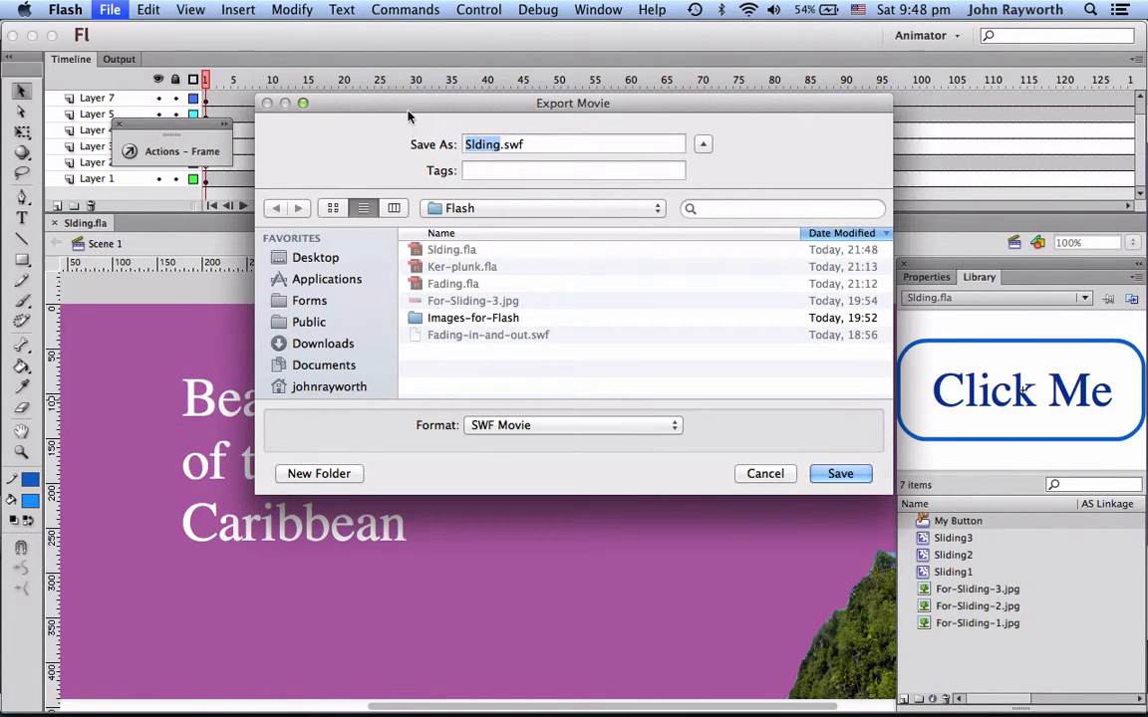
pyautogui.moveTo(412, 110); pyautogui.dragTo(387, 196)
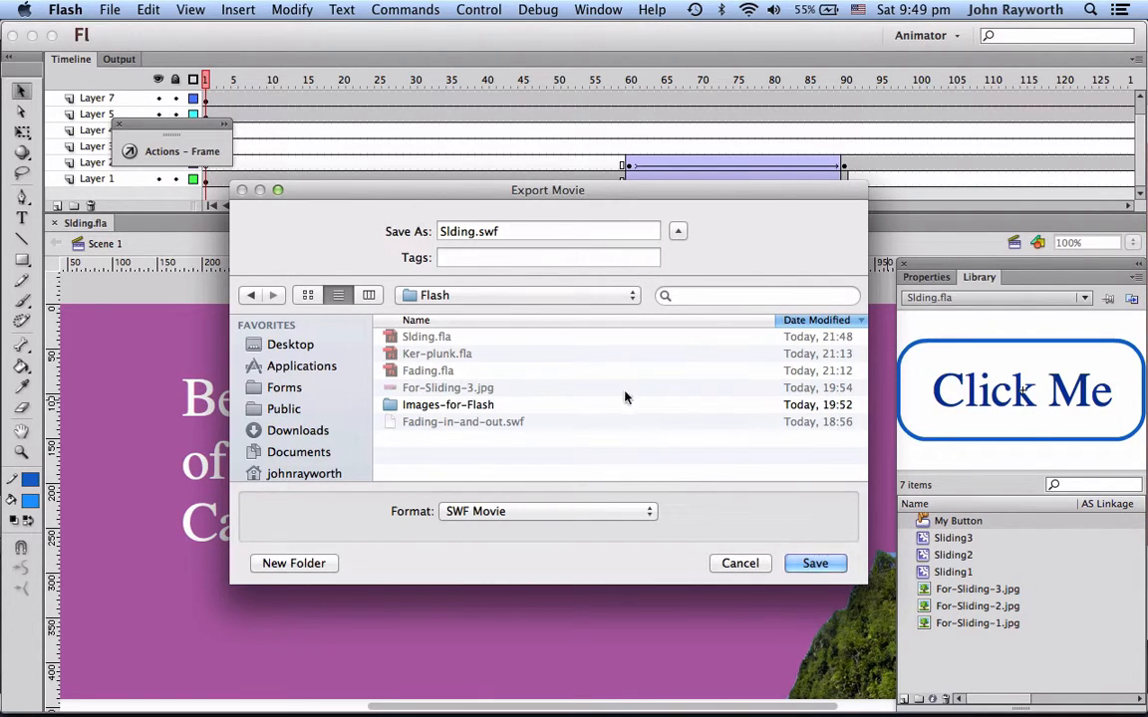
pyautogui.click(813, 564)
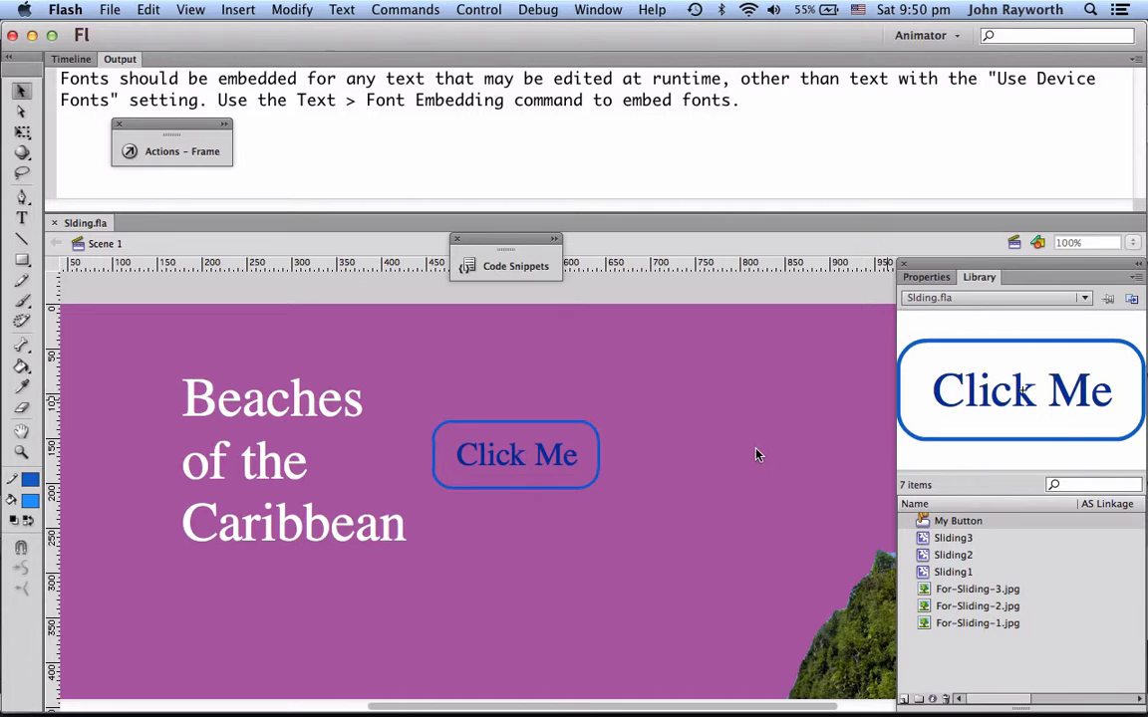
pyautogui.click(65, 58)
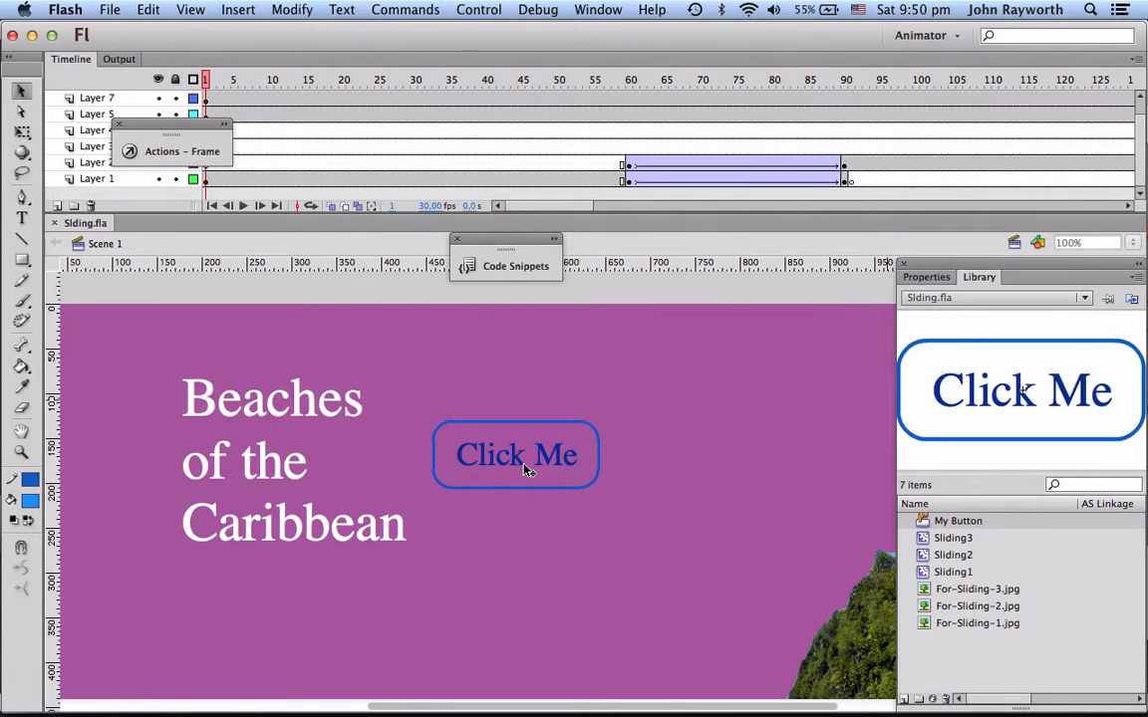
# Switch to Photoshop to examine the sliced page design in Index.psd without its colour picker, and return to Flash
pyautogui.press('super+Tab')
pyautogui.press('super+Tab')
pyautogui.press('super+Tab')
pyautogui.press('super+Tab')
pyautogui.press('super+Tab')
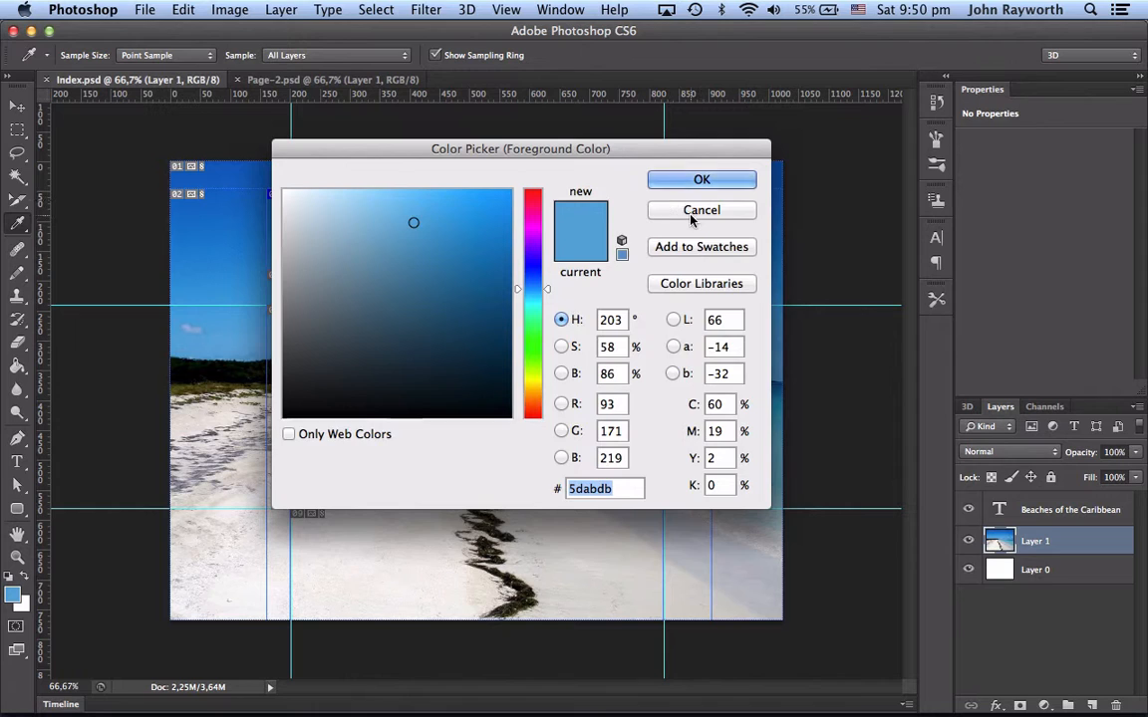
pyautogui.click(691, 214)
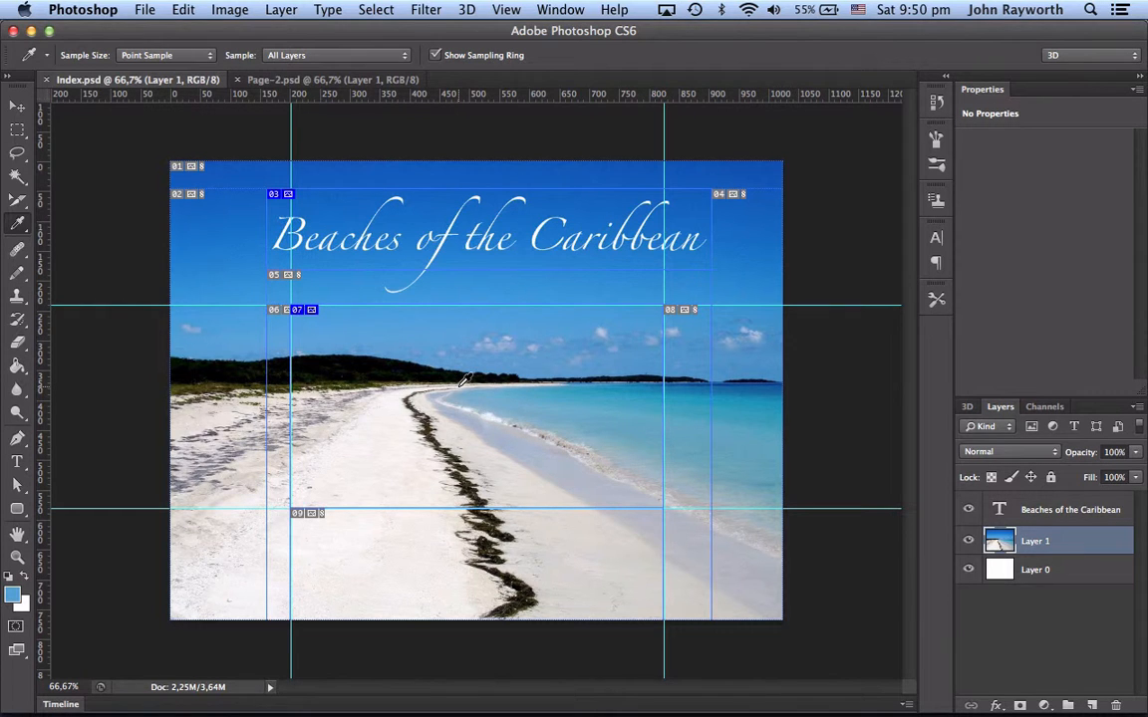
pyautogui.press('super+Tab')
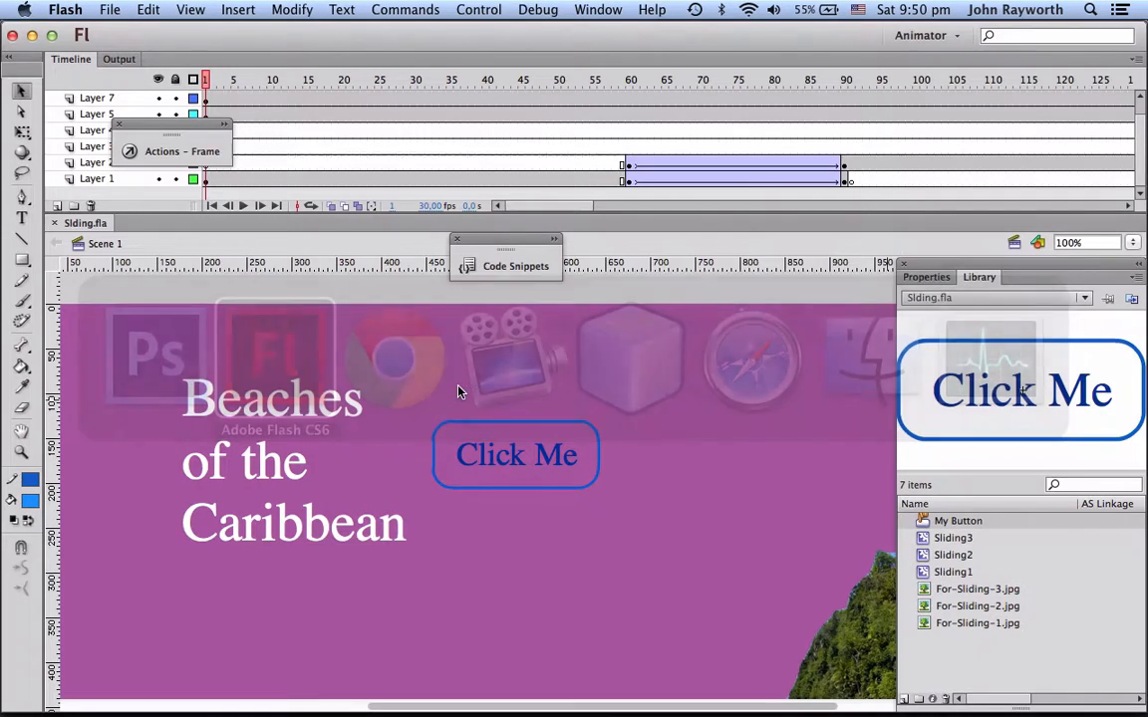
# Copy the My Button symbol from the Slding.fla library and open the recent file Fading.fla
pyautogui.rightClick(923, 522)
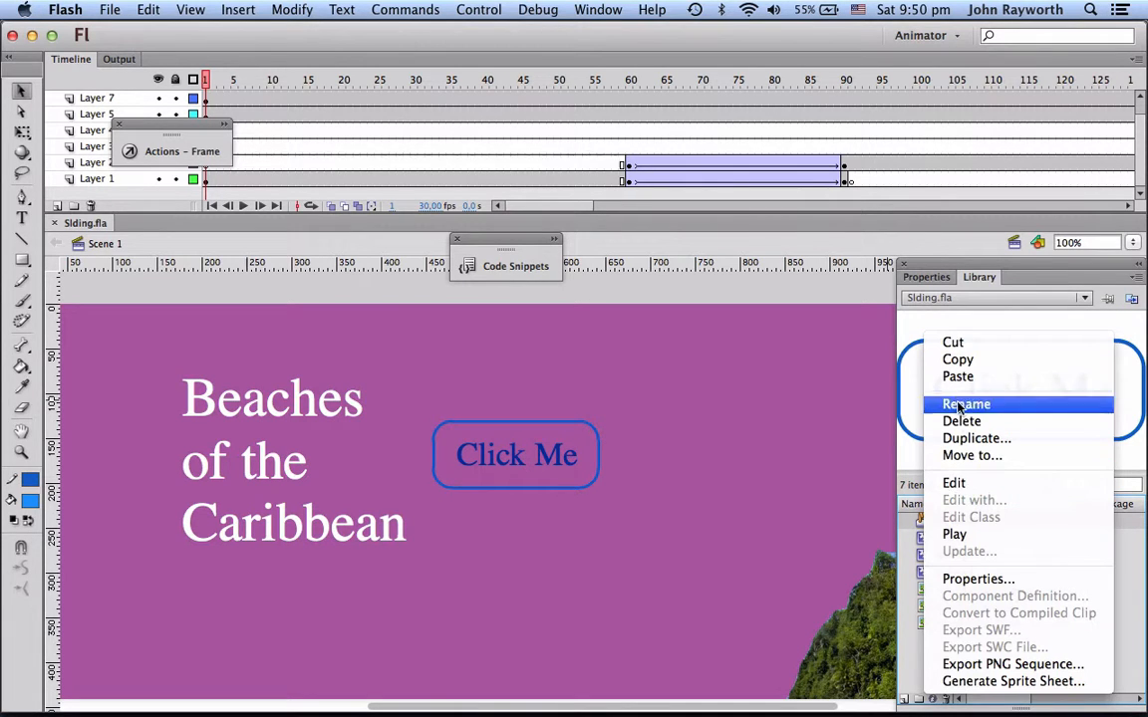
pyautogui.click(960, 362)
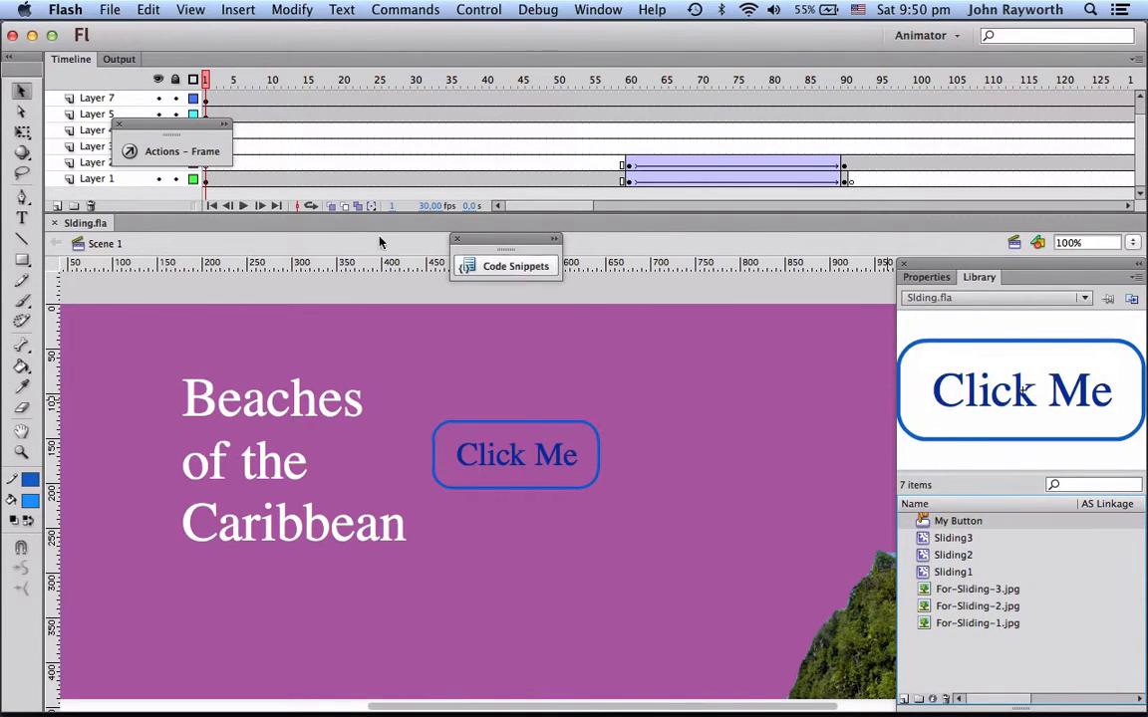
pyautogui.click(110, 9)
pyautogui.moveTo(122, 84)
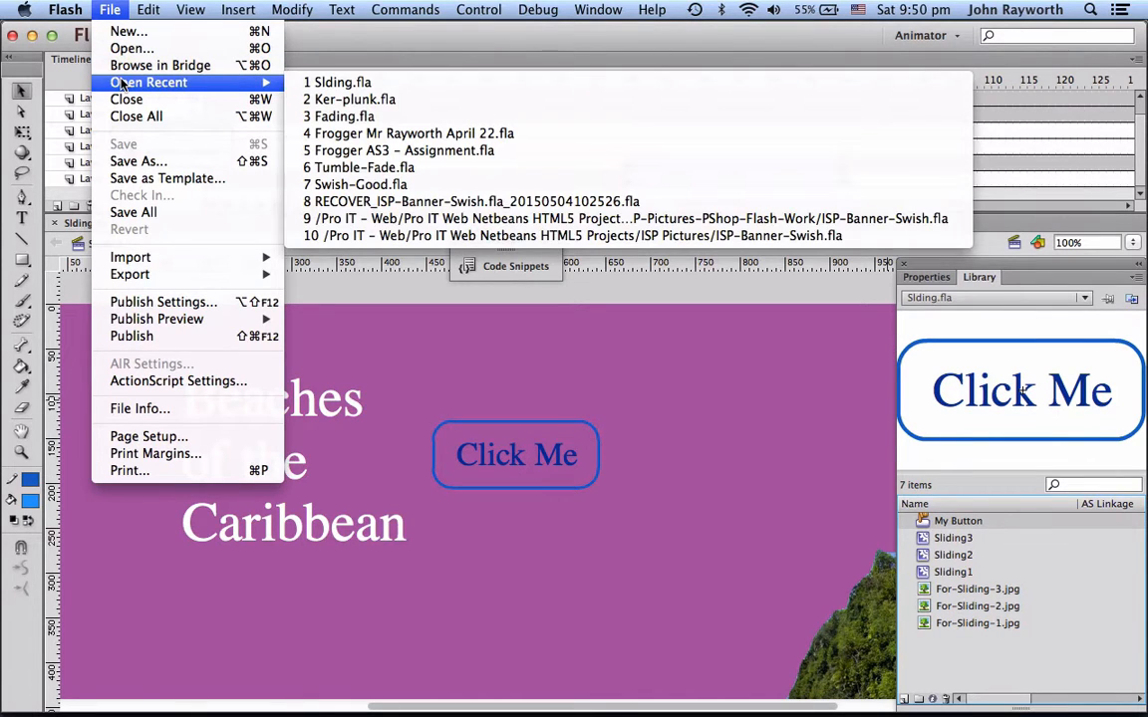
pyautogui.click(335, 120)
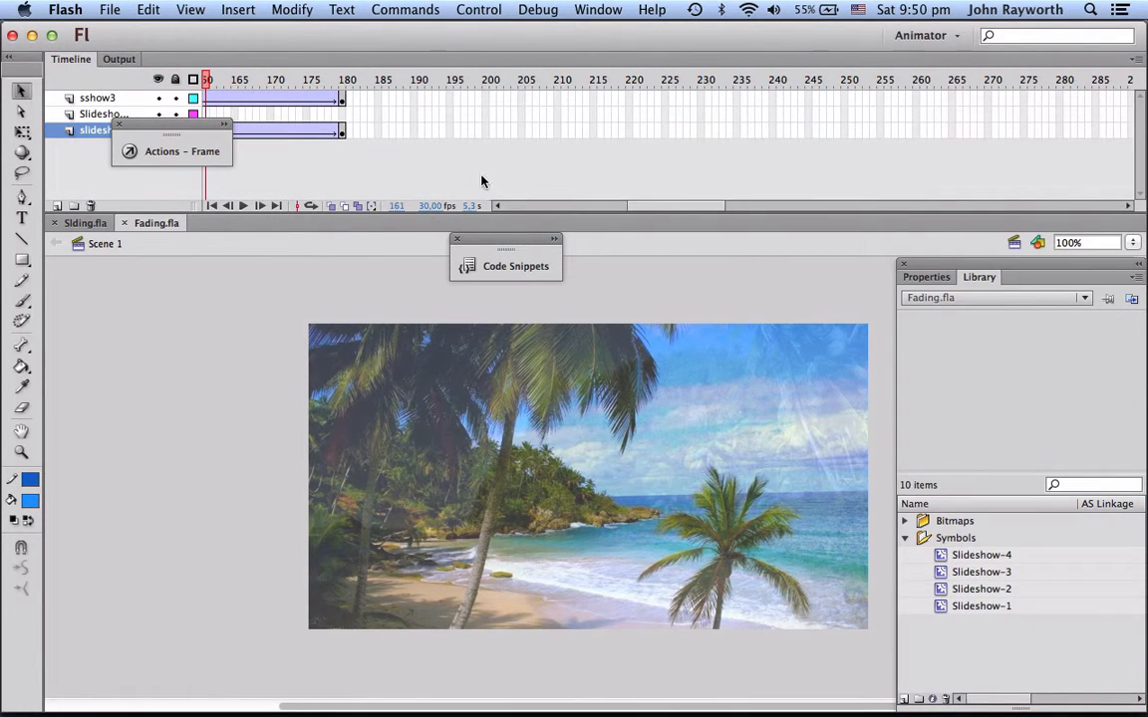
# Add a new layer to the Fading.fla timeline, move it above the sshow3 layer and select its frame 1
pyautogui.hscroll(-15, 483, 181)
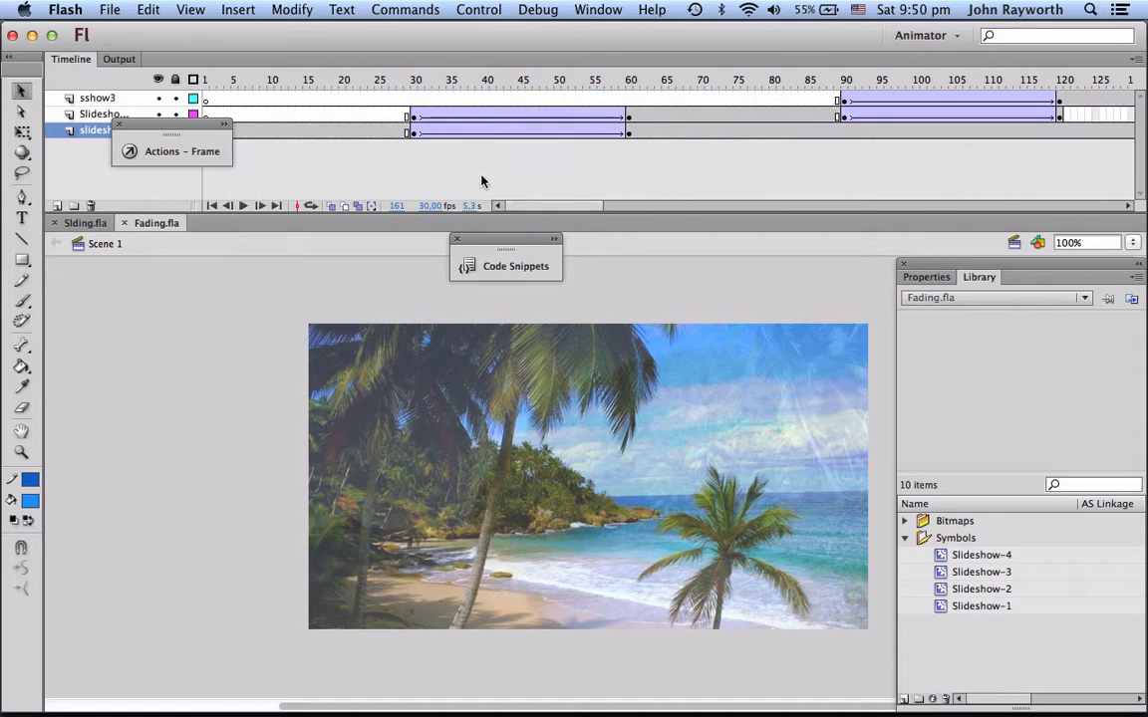
pyautogui.click(57, 205)
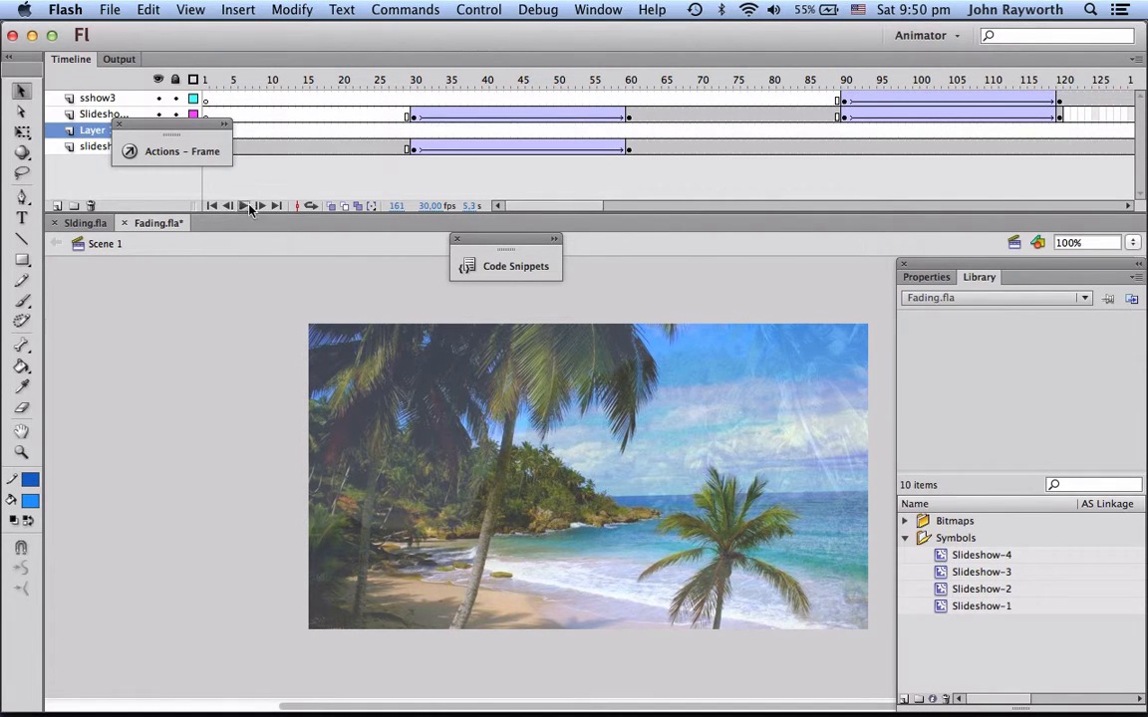
pyautogui.moveTo(147, 134); pyautogui.dragTo(201, 167)
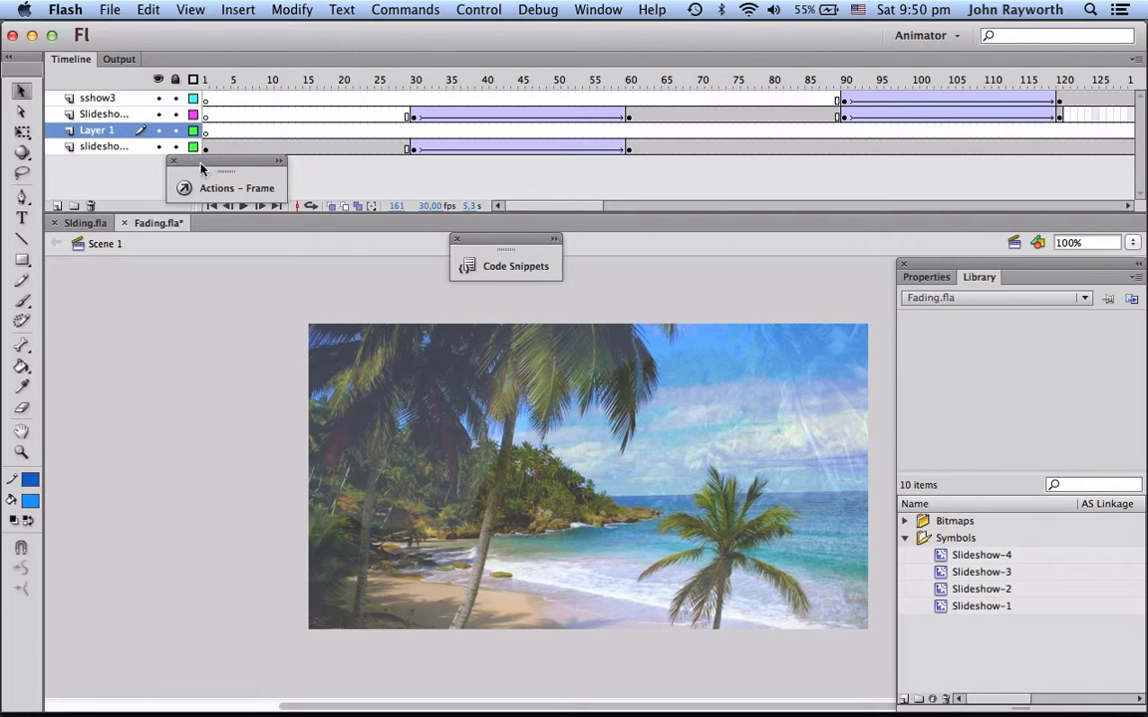
pyautogui.moveTo(112, 139); pyautogui.dragTo(107, 94)
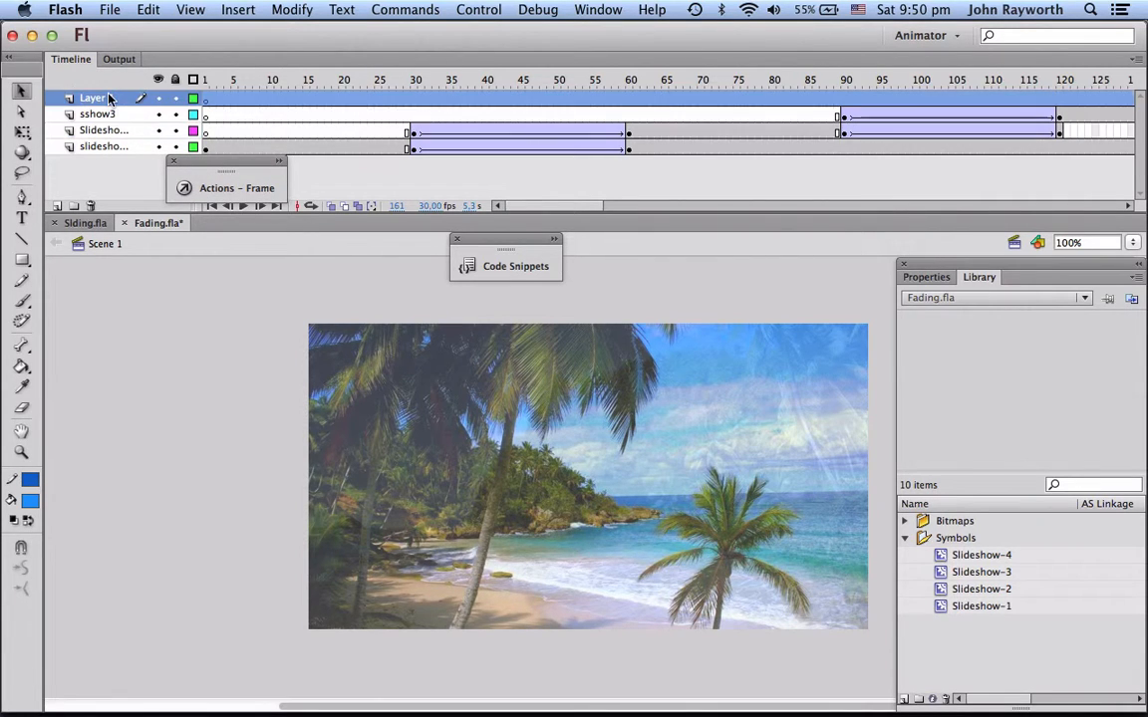
pyautogui.click(207, 104)
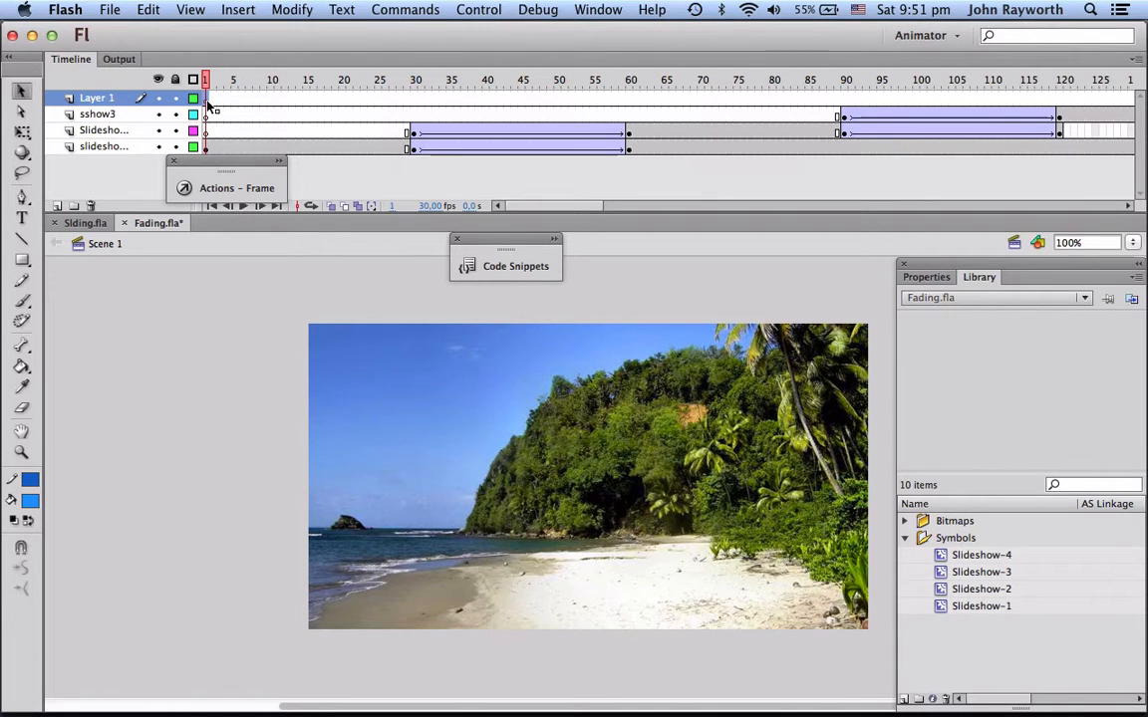
# Paste My Button into the Fading.fla library and place an instance on the sand at the lower centre of the beach picture
pyautogui.rightClick(954, 648)
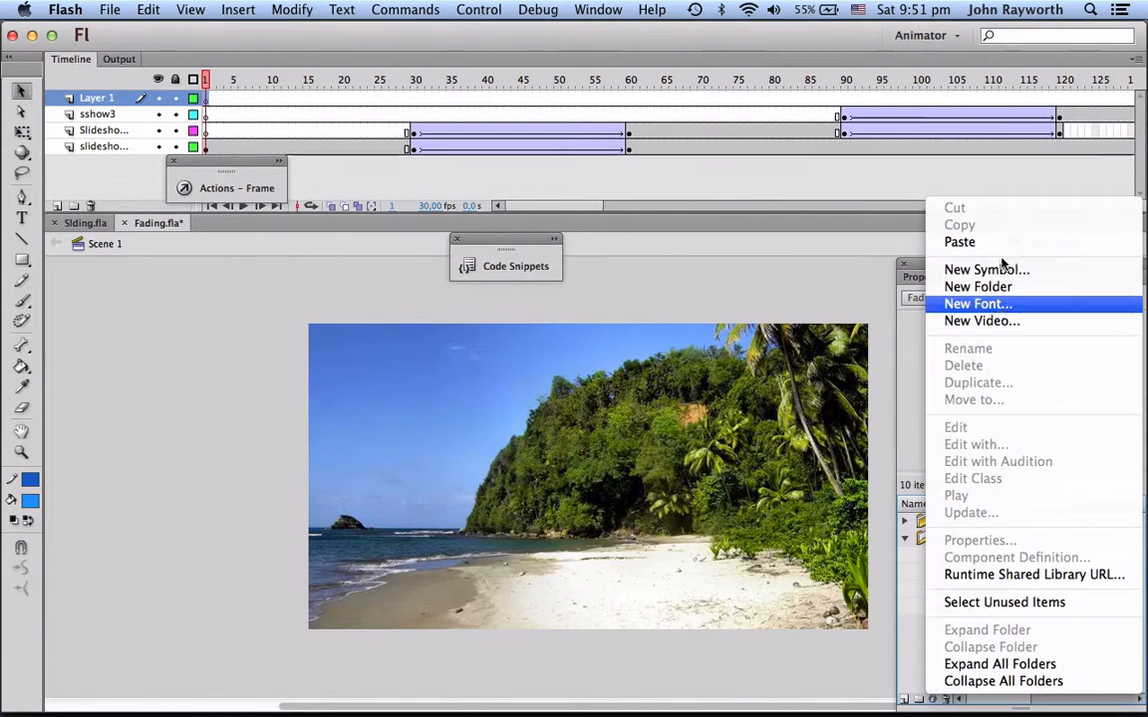
pyautogui.click(960, 242)
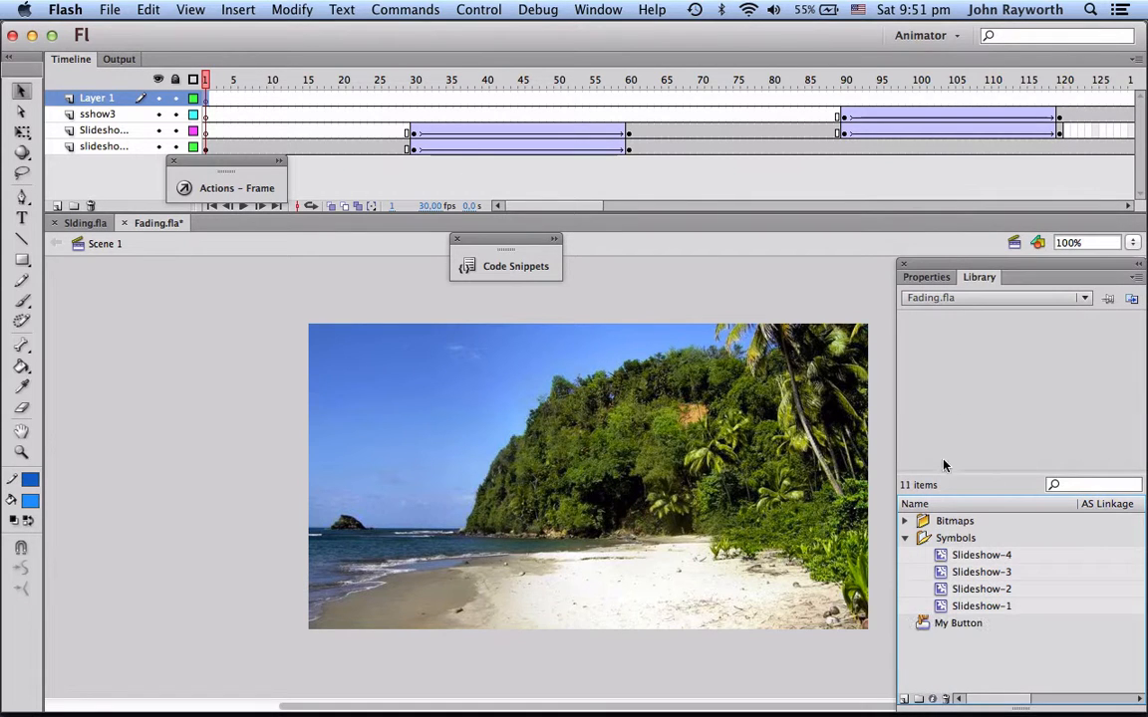
pyautogui.click(926, 624)
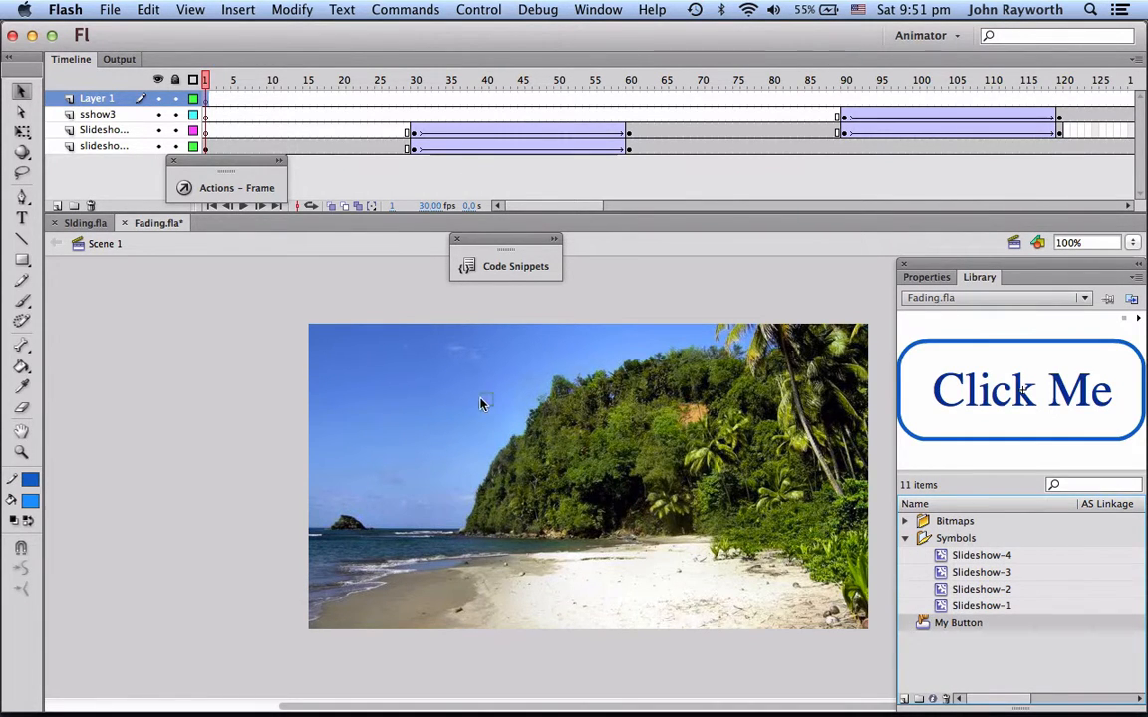
pyautogui.moveTo(481, 404); pyautogui.dragTo(597, 605)
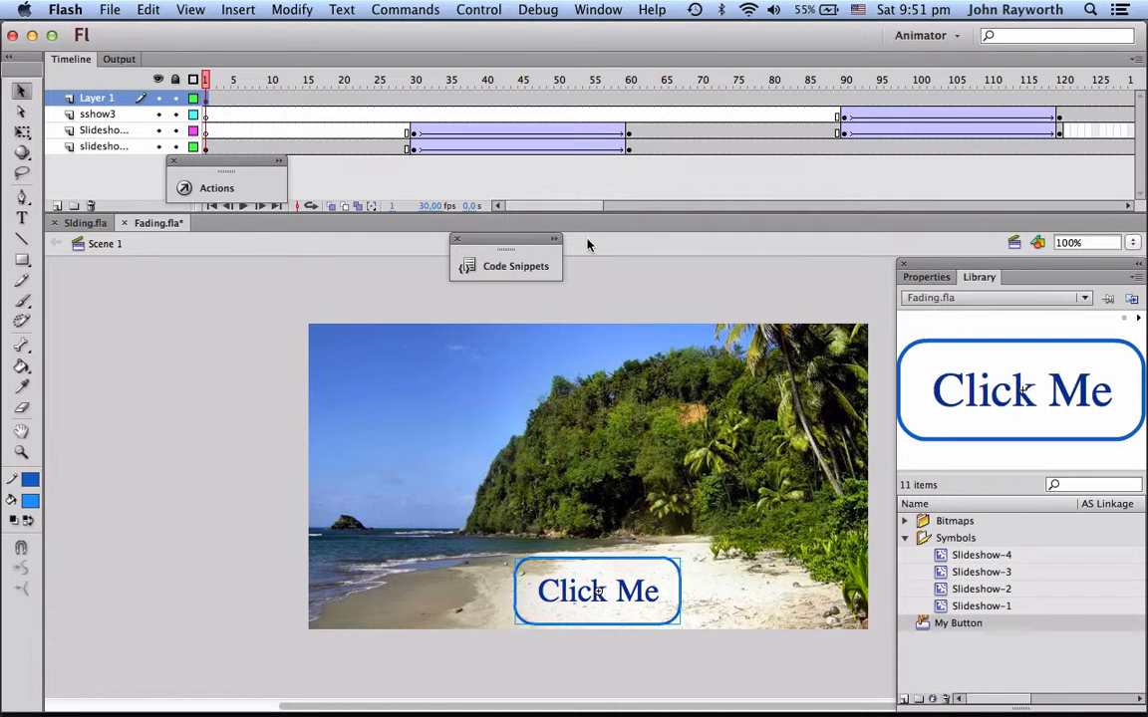
# Apply the "Click to Go to Web Page" code snippet to the Click Me button on the beach slideshow, with instance name button_1
pyautogui.click(554, 239)
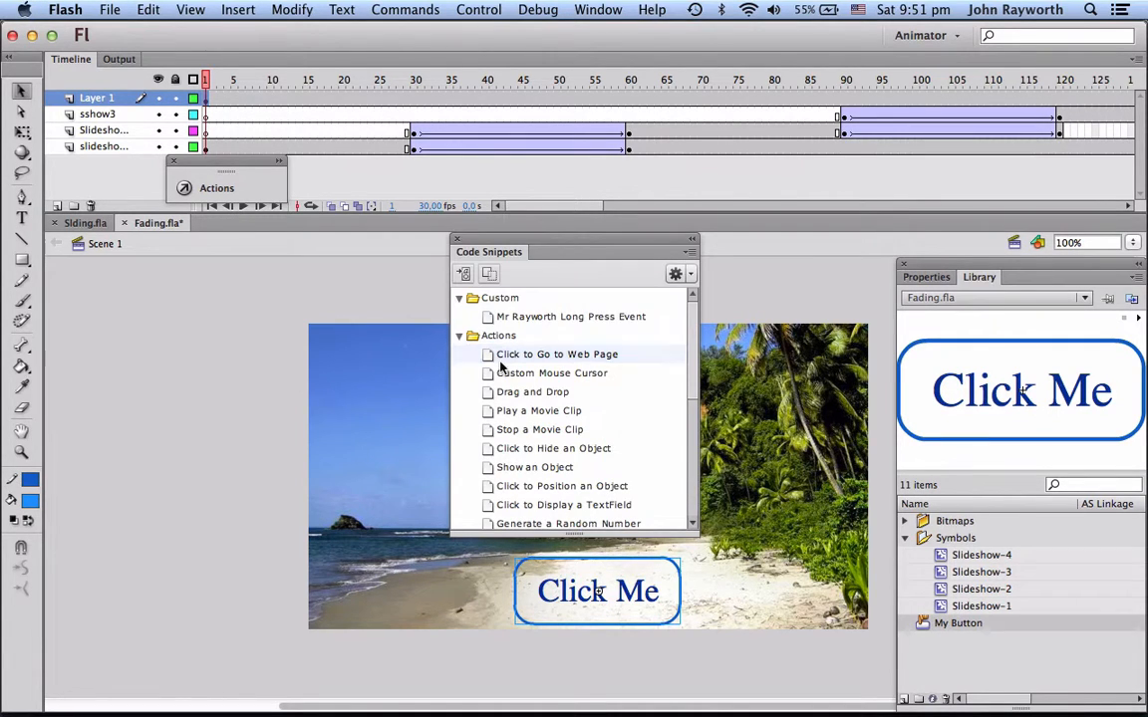
pyautogui.doubleClick(525, 355)
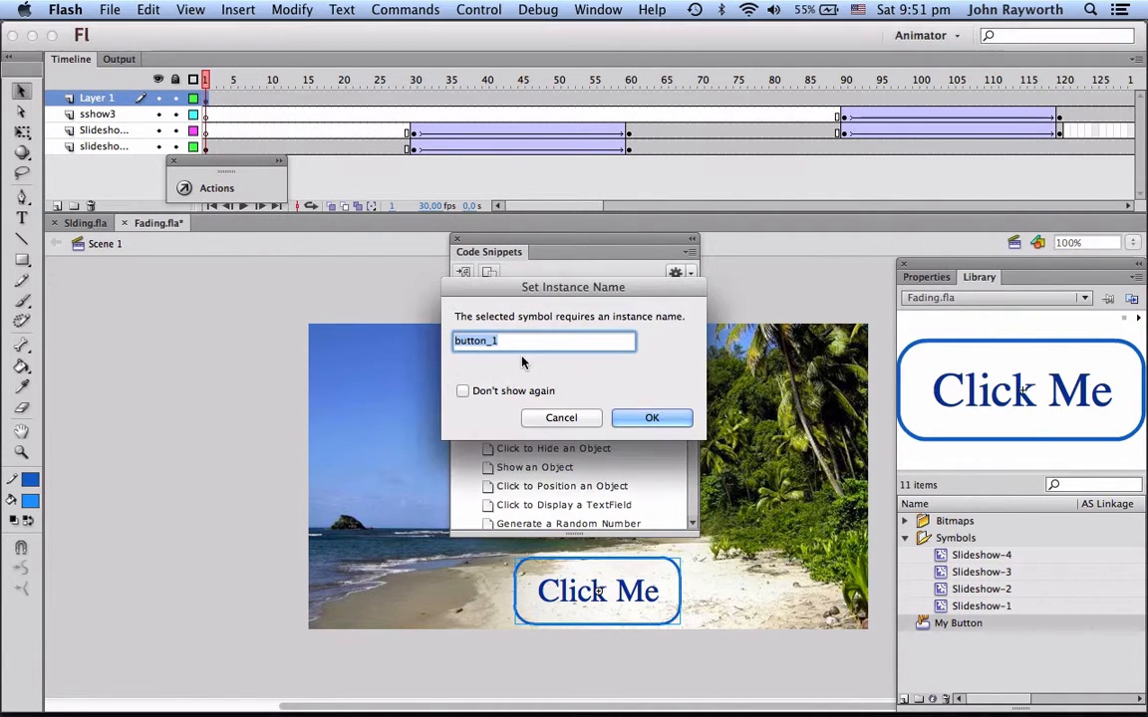
pyautogui.click(649, 419)
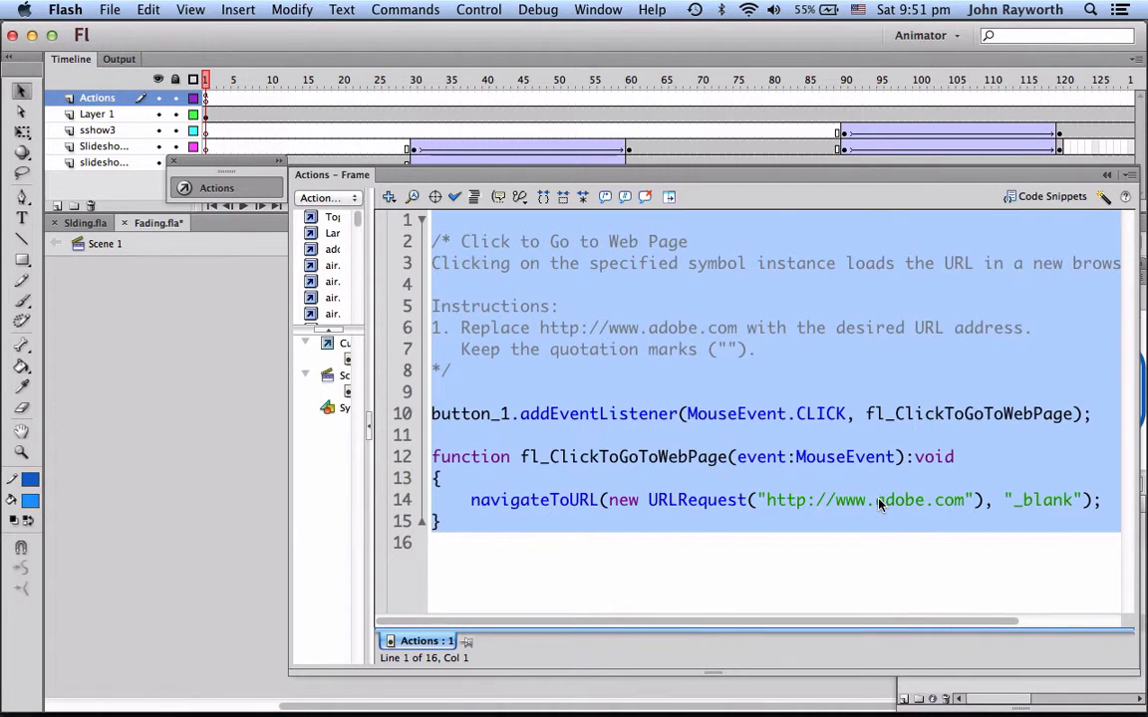
pyautogui.doubleClick(878, 502)
pyautogui.moveTo(964, 500); pyautogui.dragTo(876, 503)
pyautogui.write('isp.cz')
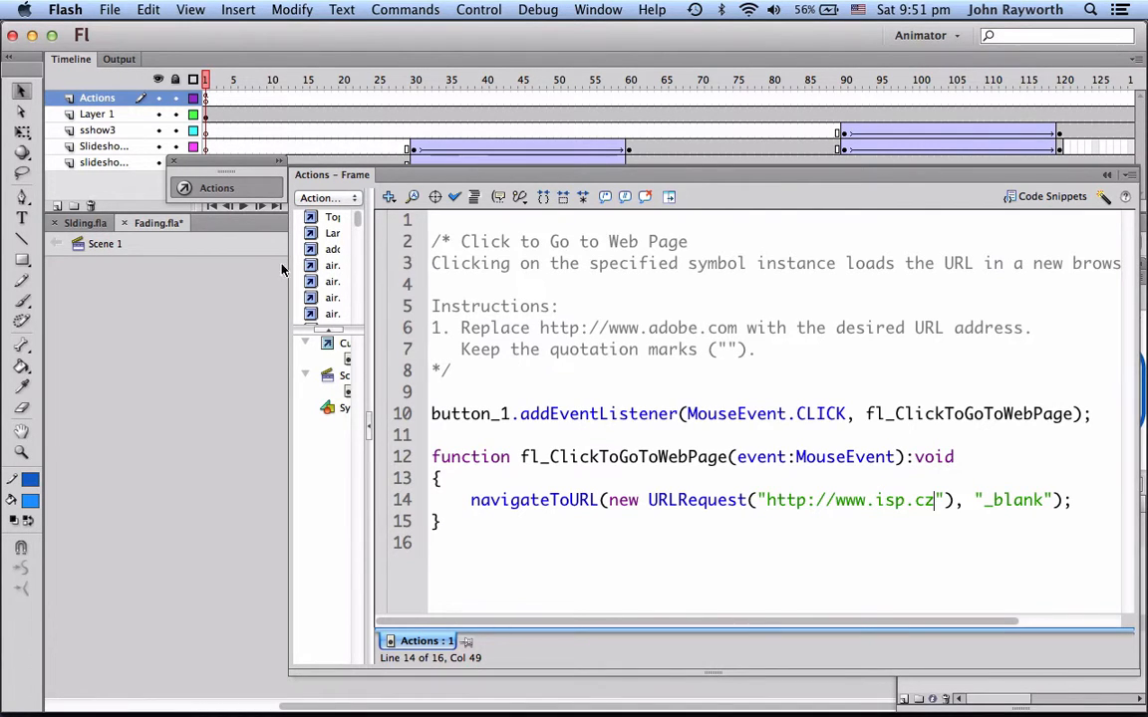
pyautogui.click(216, 187)
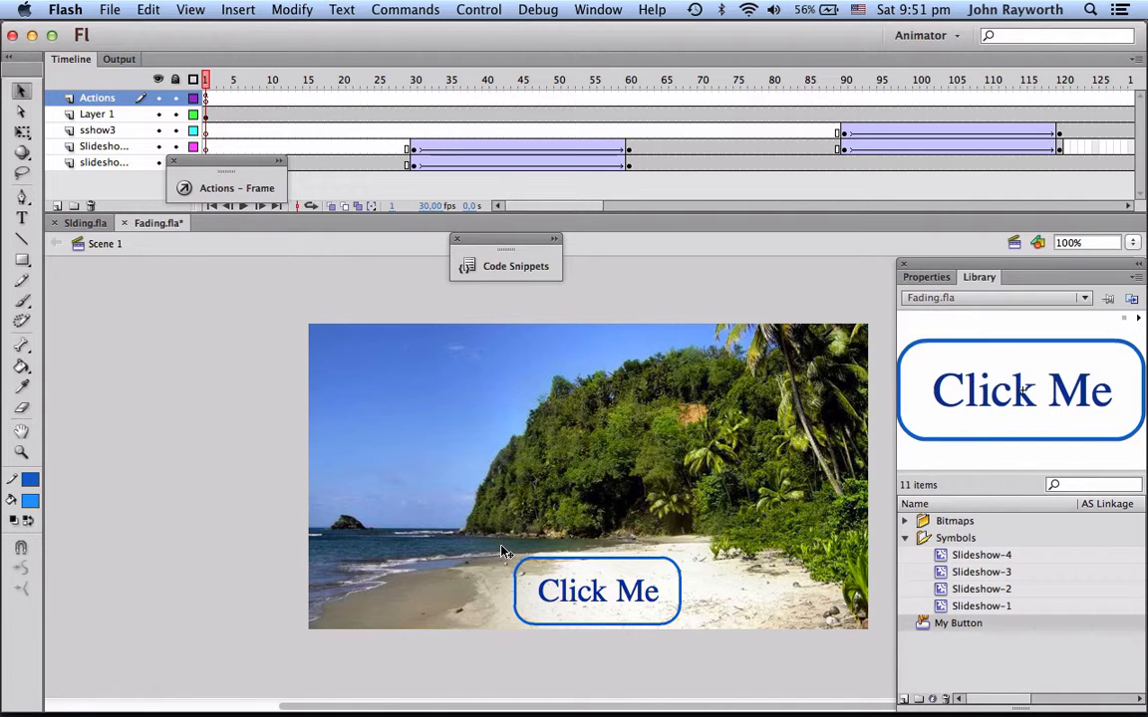
# Test the Fading movie to watch the Click Me button over the fading slides, and switch to Photoshop
pyautogui.press('super+Return')
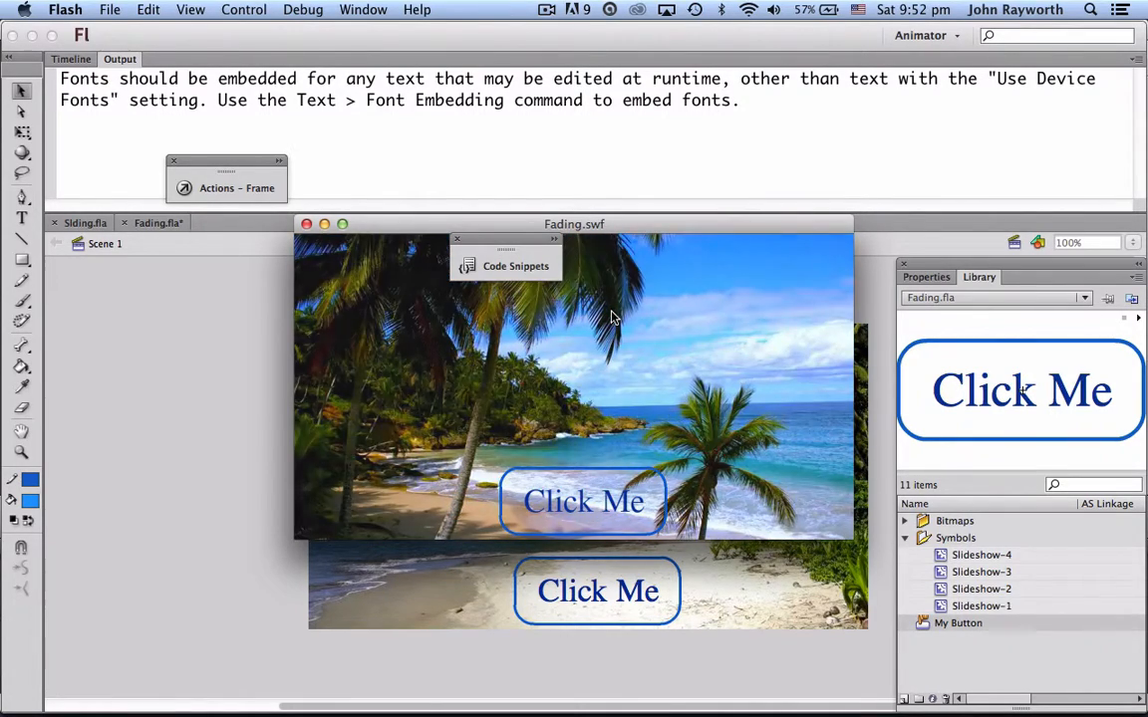
pyautogui.press('super+Tab')
pyautogui.press('super+Tab')
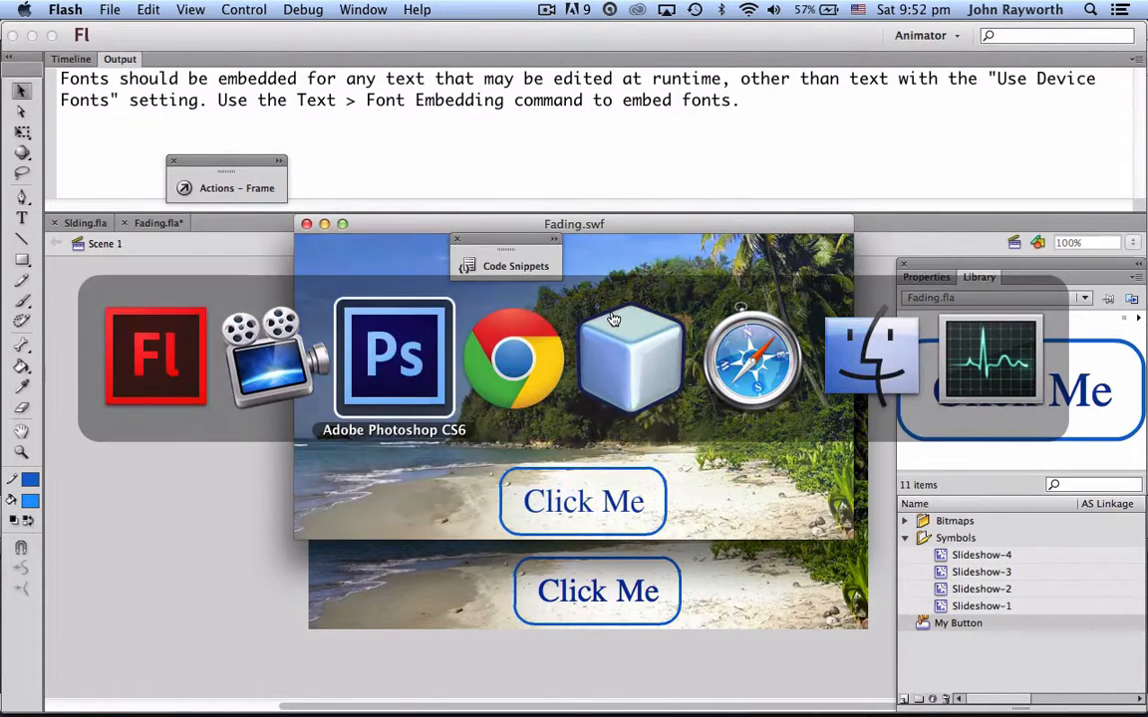